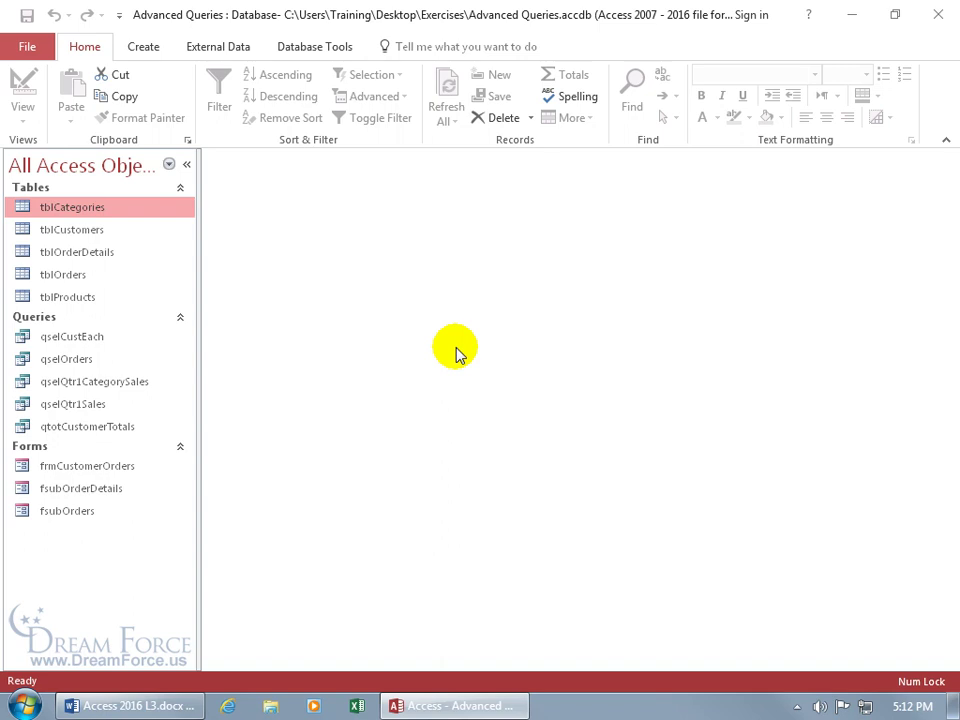
Create a new query in Design view and add the tblOrderDetails table to it
left_click(145, 50)
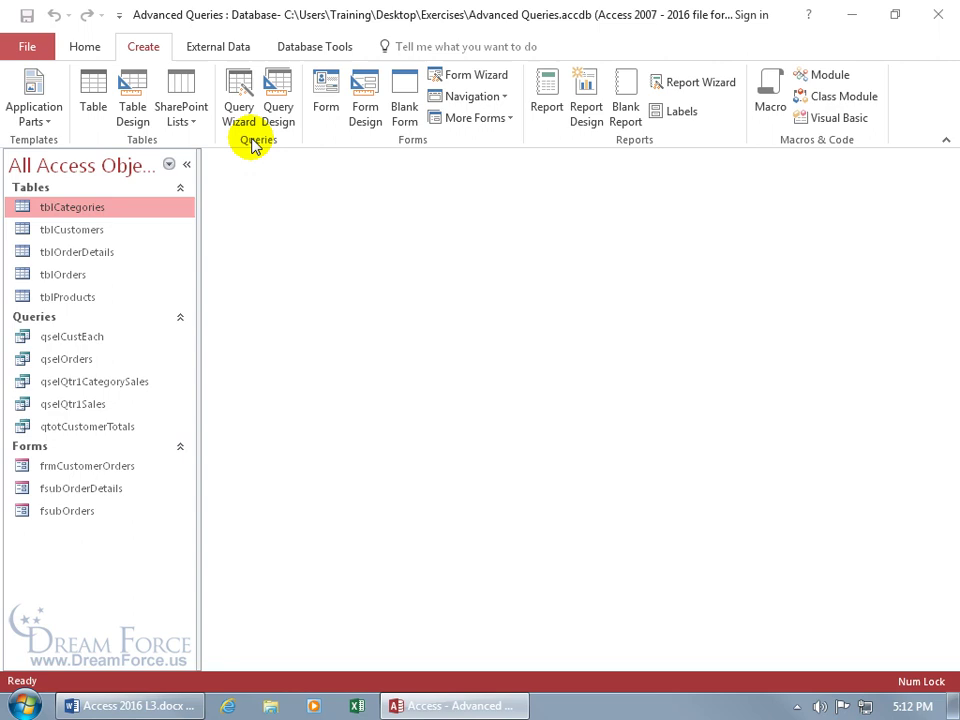
left_click(279, 111)
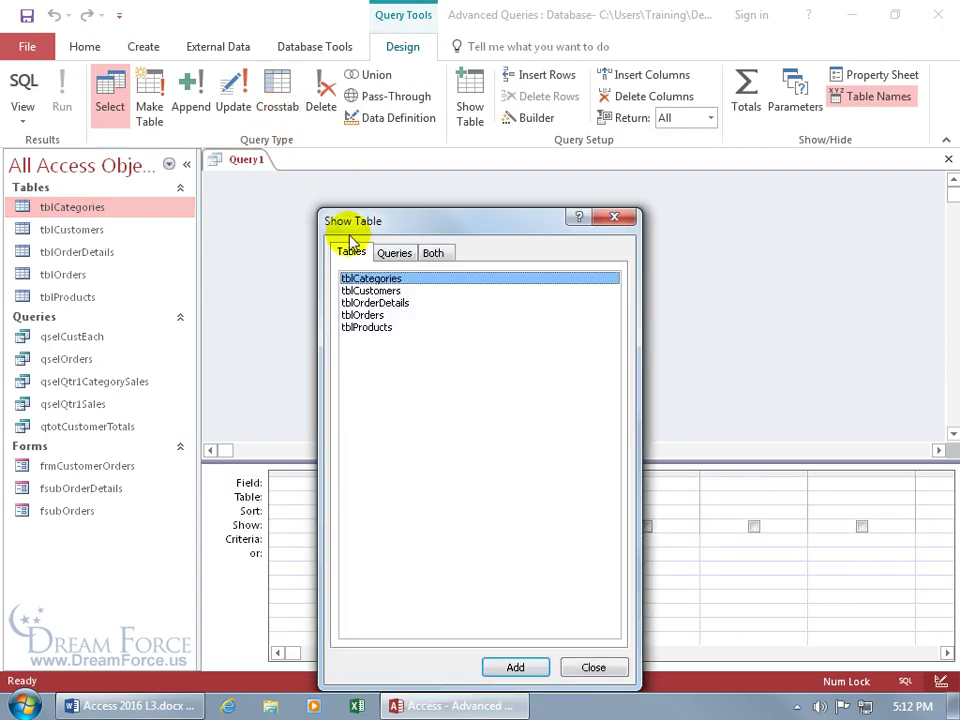
left_click(372, 303)
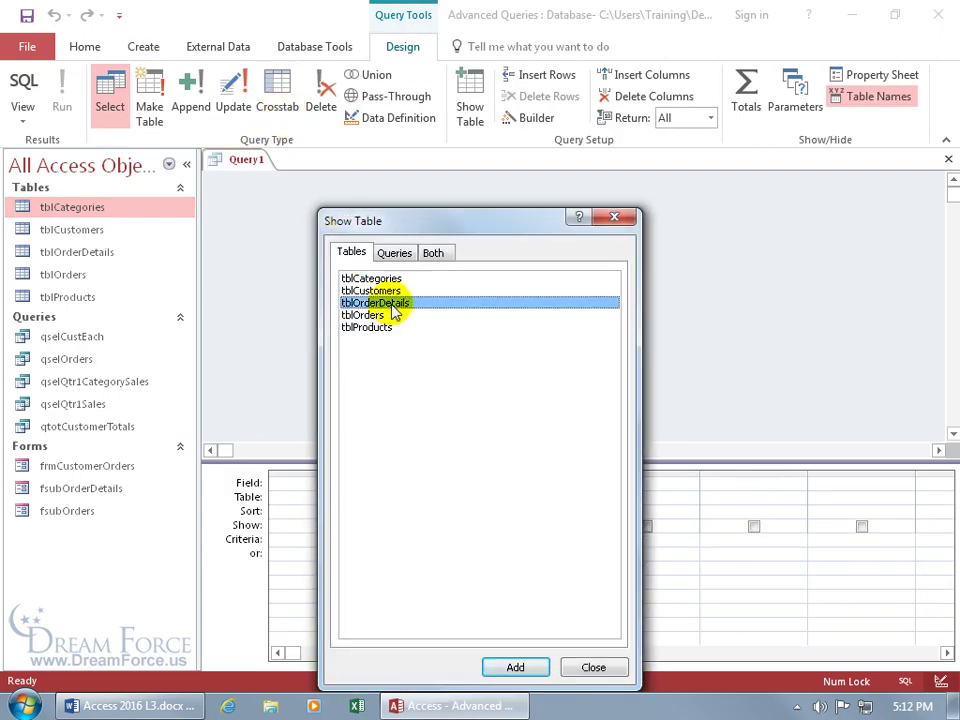
double_click(362, 303)
left_click(614, 217)
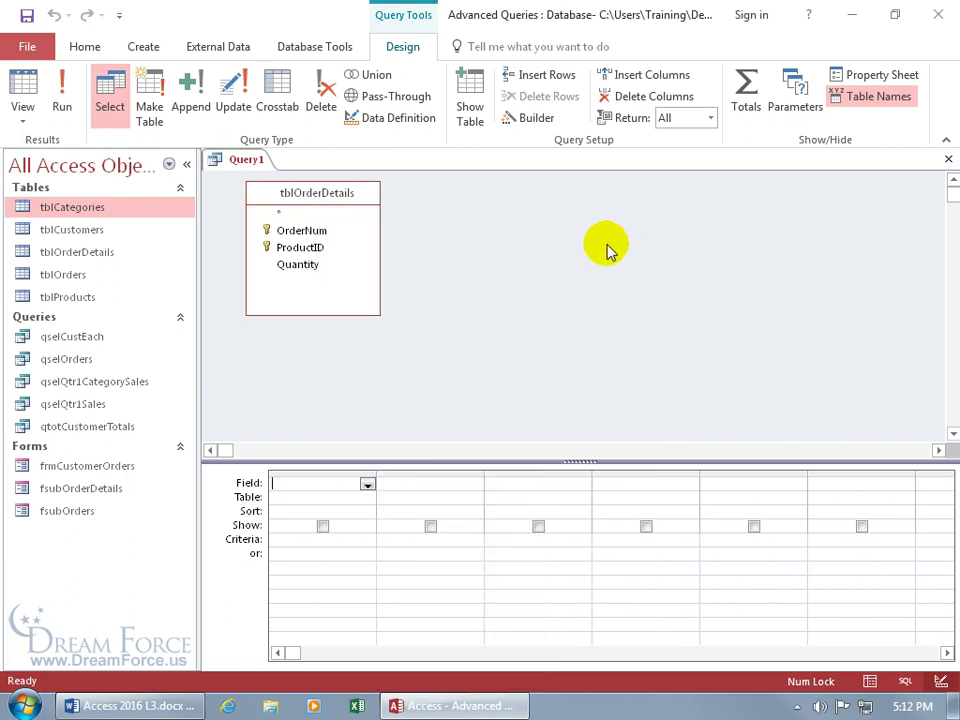
Shrink the query's table area to make room and add the OrderNum and ProductID fields to the design grid
left_click_drag(585, 459, 587, 345)
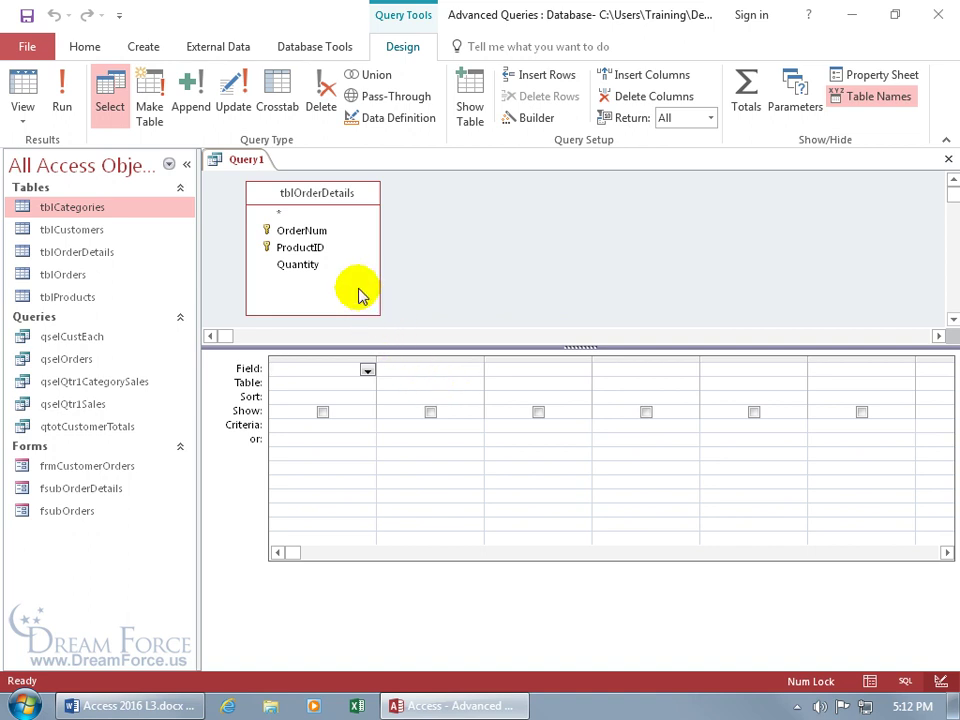
double_click(321, 231)
left_click(310, 249)
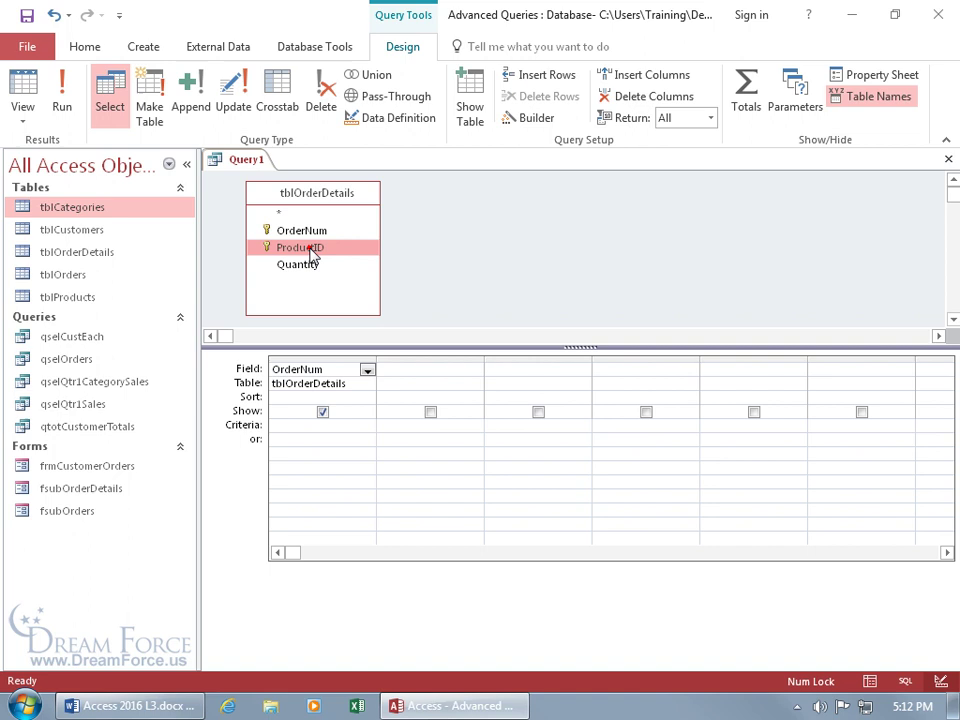
double_click(310, 249)
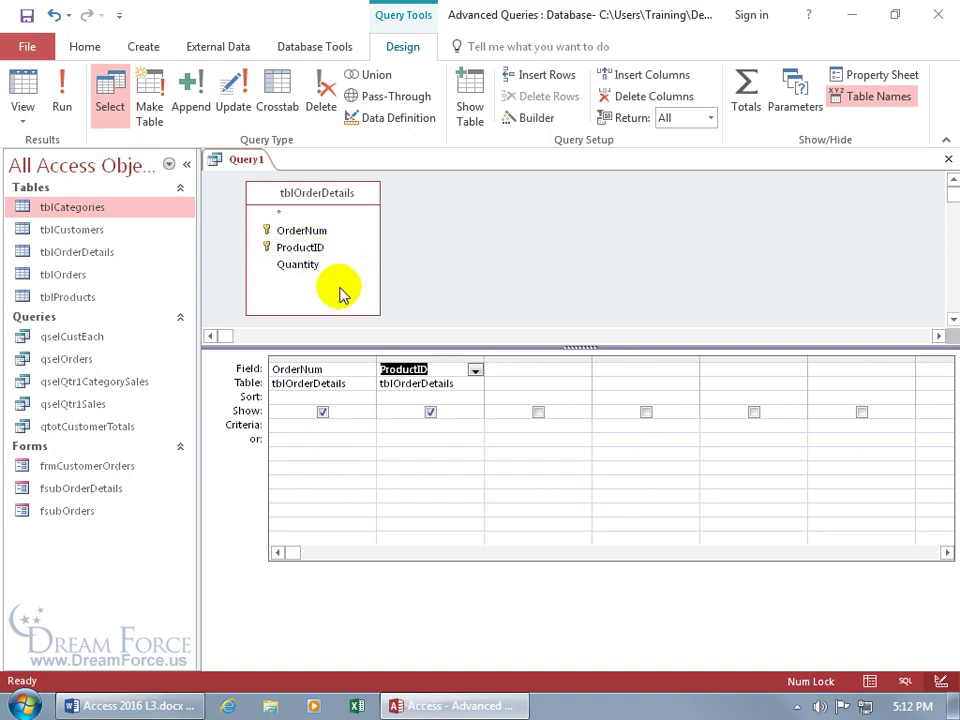
Open the tblProducts table to examine its products and category IDs, and close it again
left_click(403, 425)
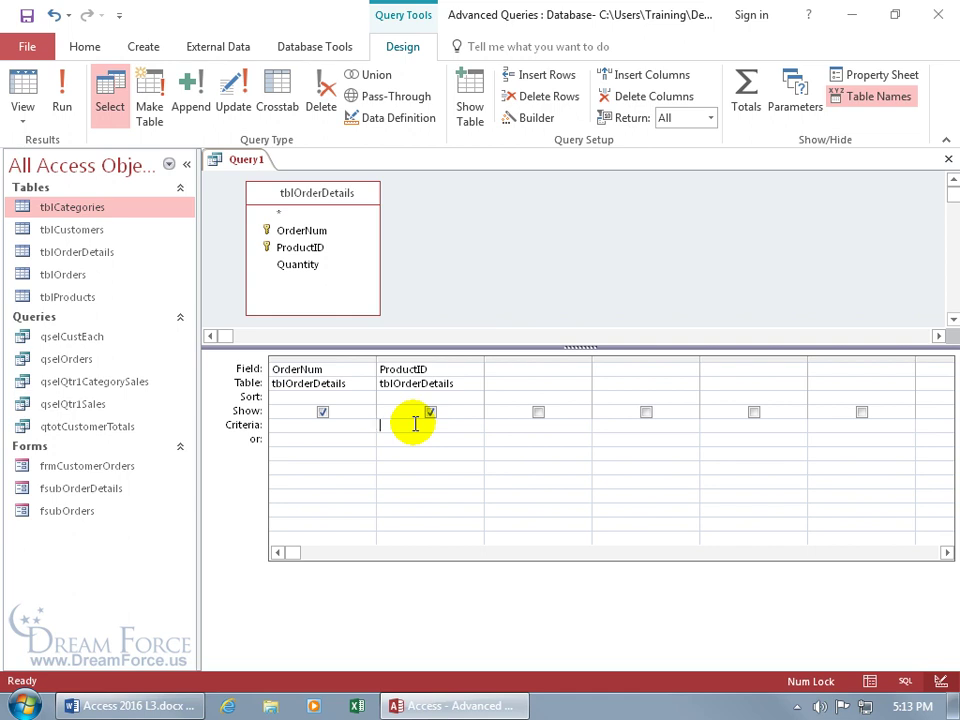
double_click(93, 299)
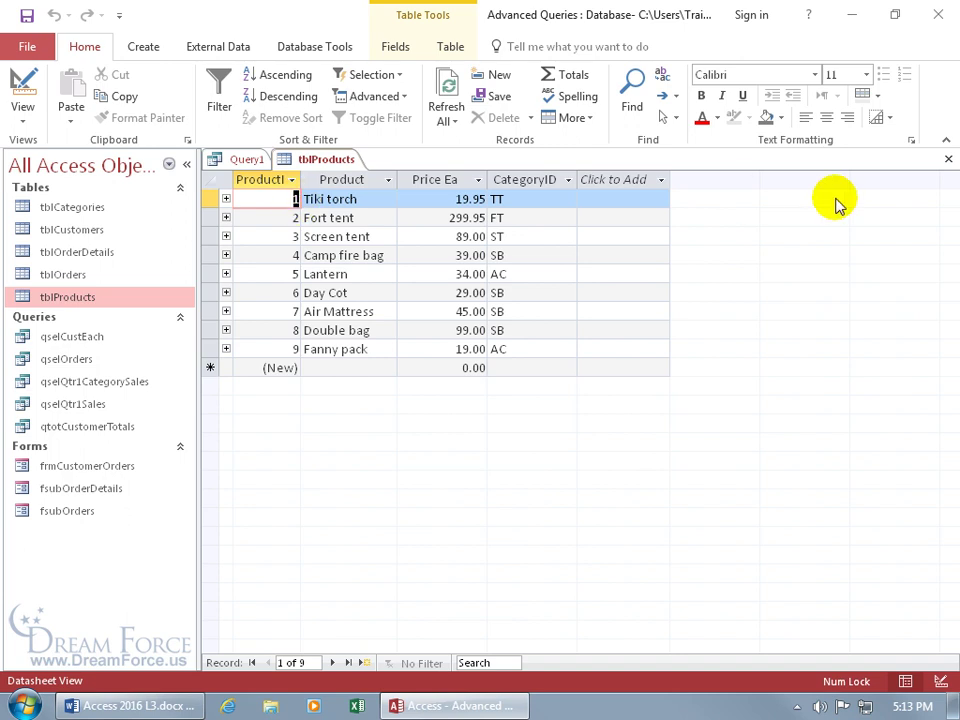
left_click(947, 159)
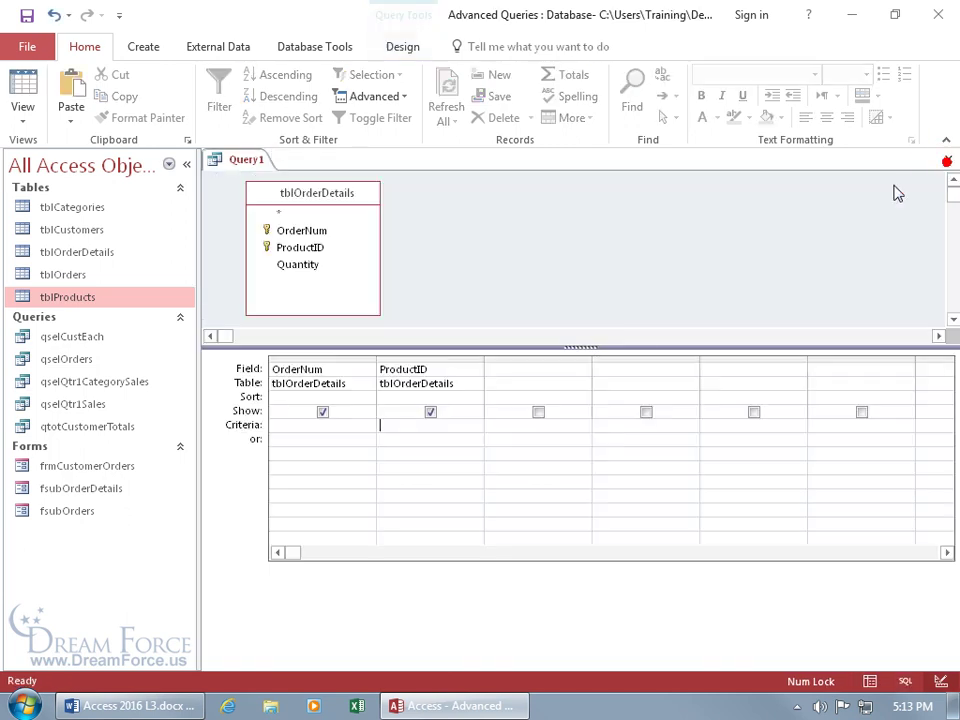
Set the ProductID criterion to In(SELECT ProductID FROM tblProducts WHERE CategoryID="TT") in the Zoom box and try to view the query results
left_click(391, 424)
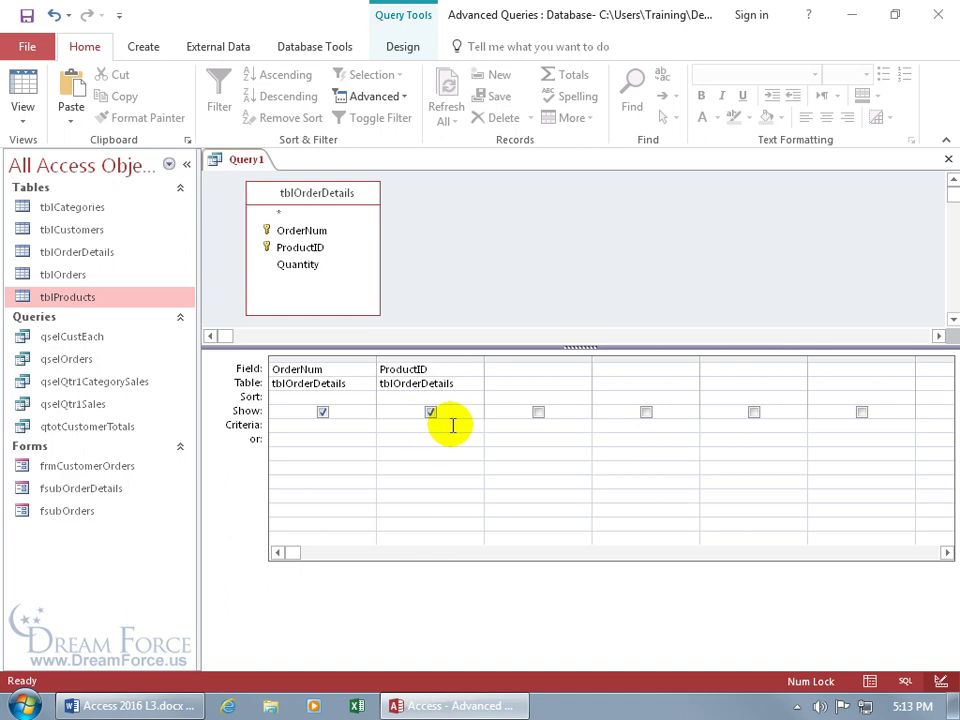
right_click(399, 426)
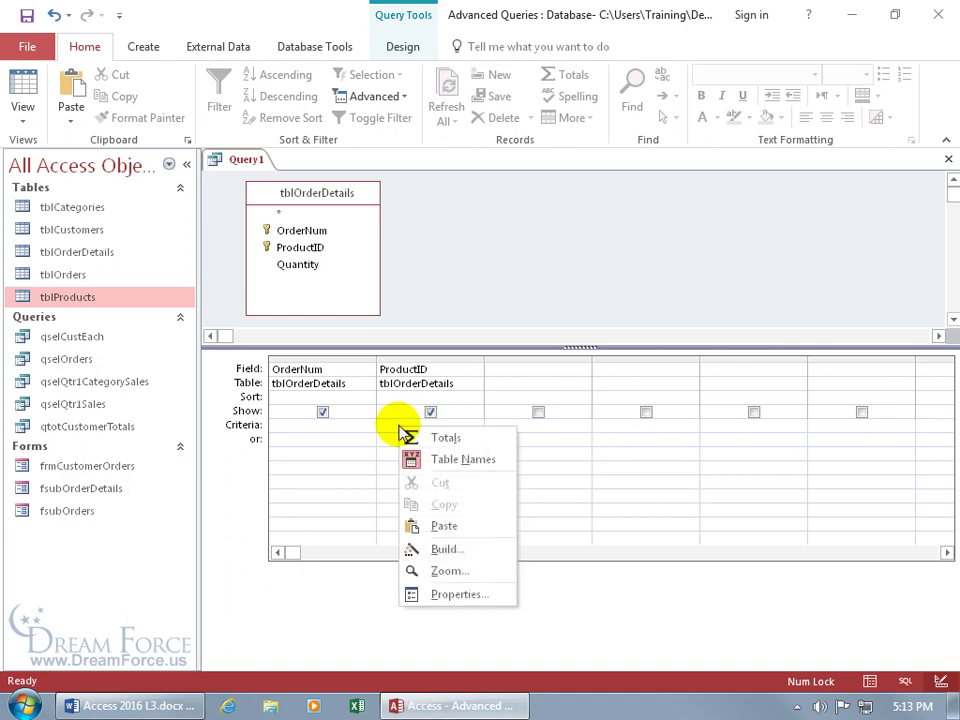
left_click(445, 570)
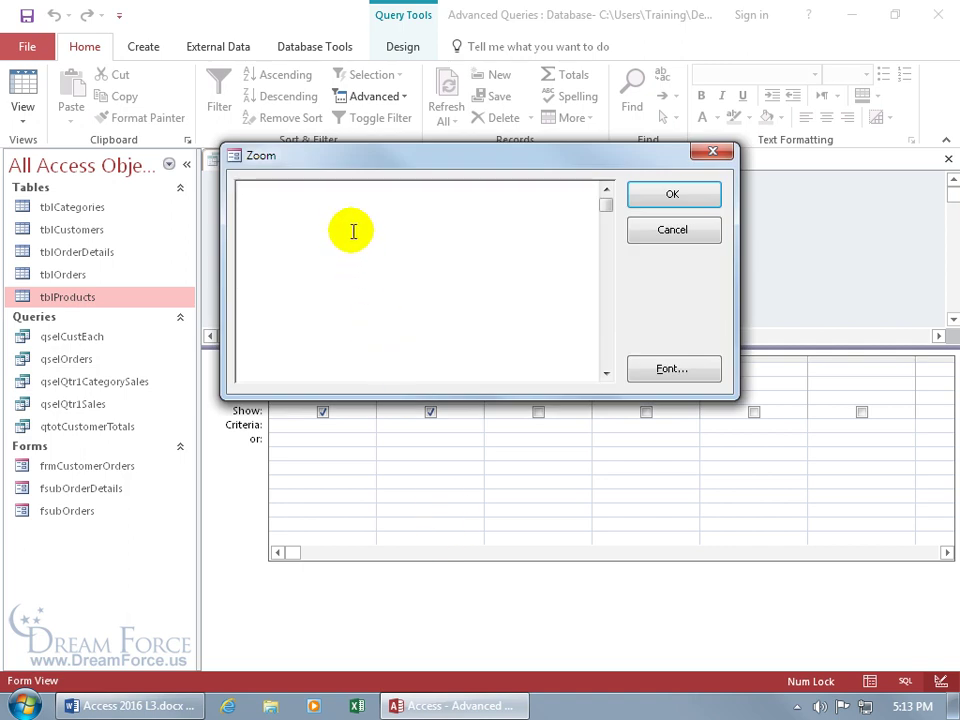
type("In(SELECT ProductID FROM tblProducts WHERE CategoryID=\"TT\")")
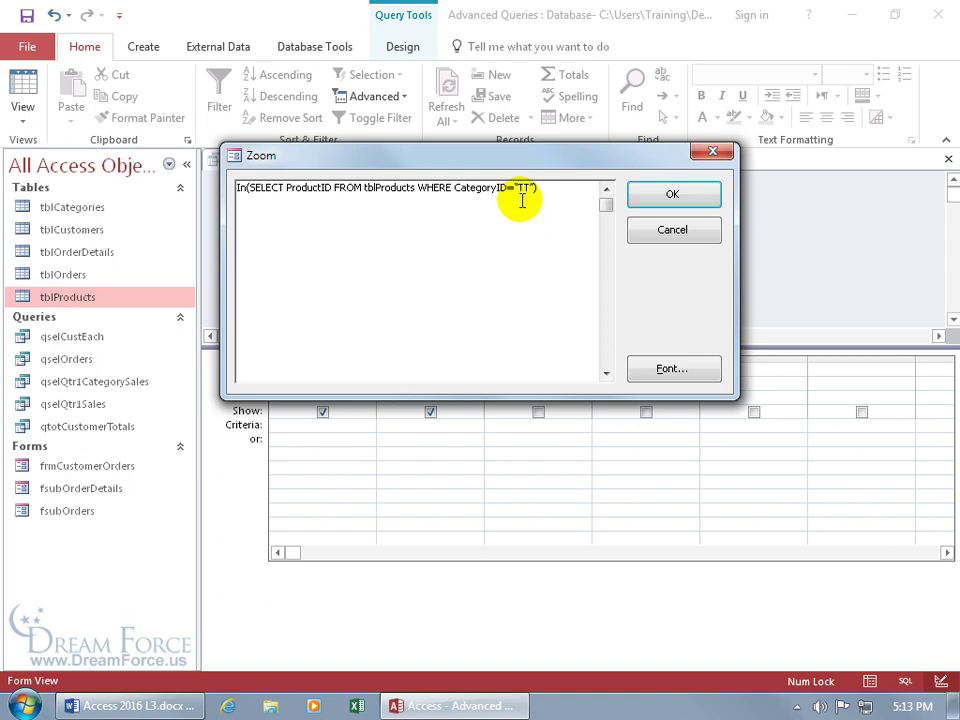
left_click(673, 206)
left_click(578, 415)
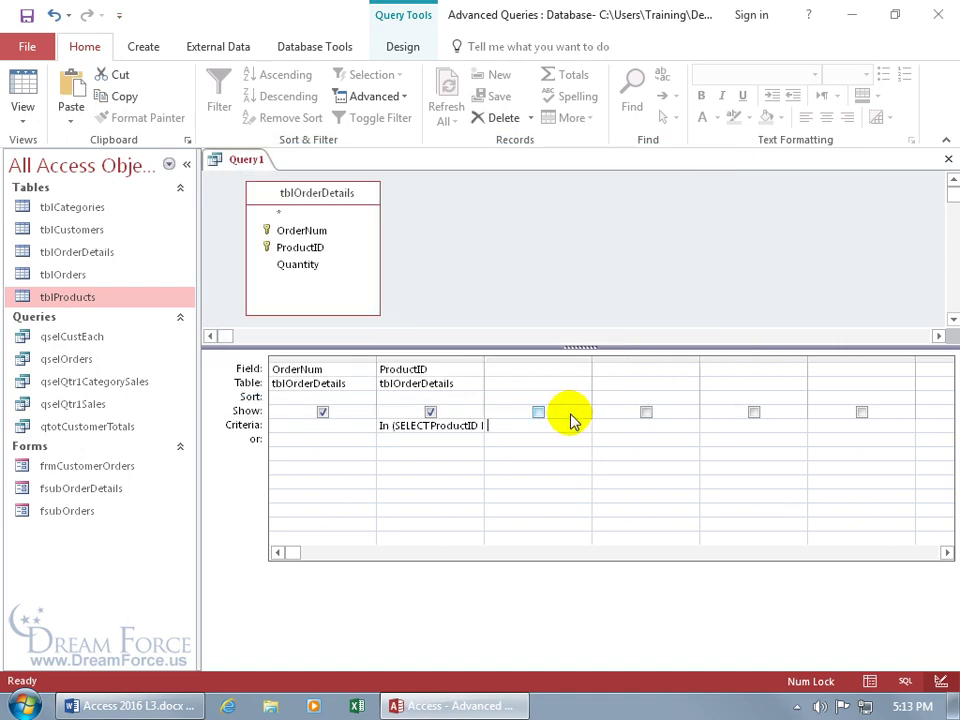
left_click(24, 92)
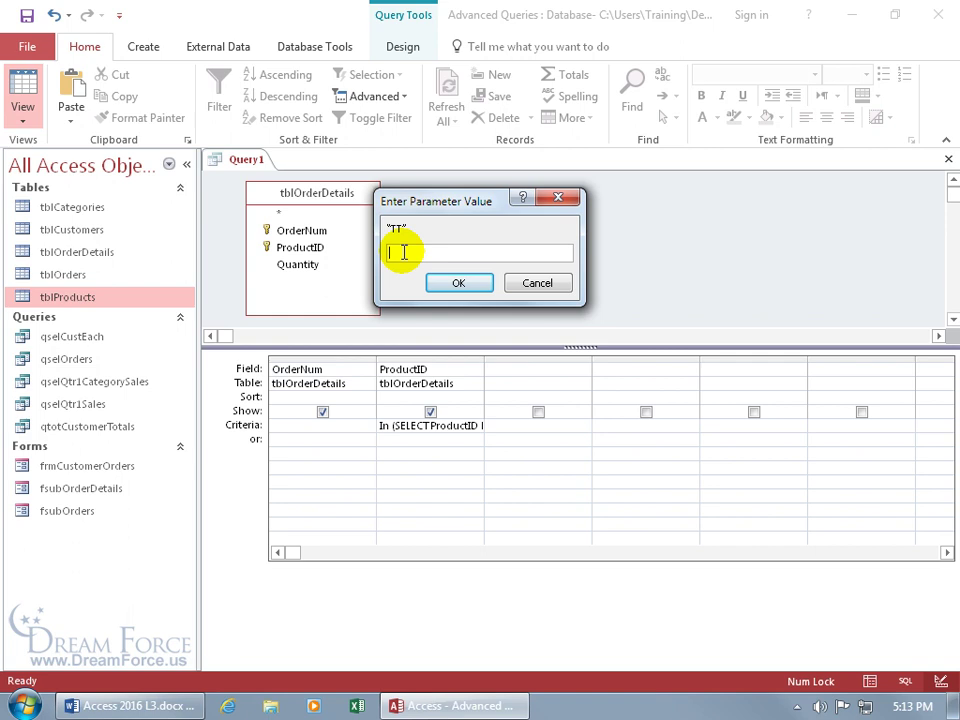
left_click(537, 283)
Retype both quotation marks around TT in the ProductID subquery criterion using the Zoom box
left_click(459, 422)
right_click(459, 423)
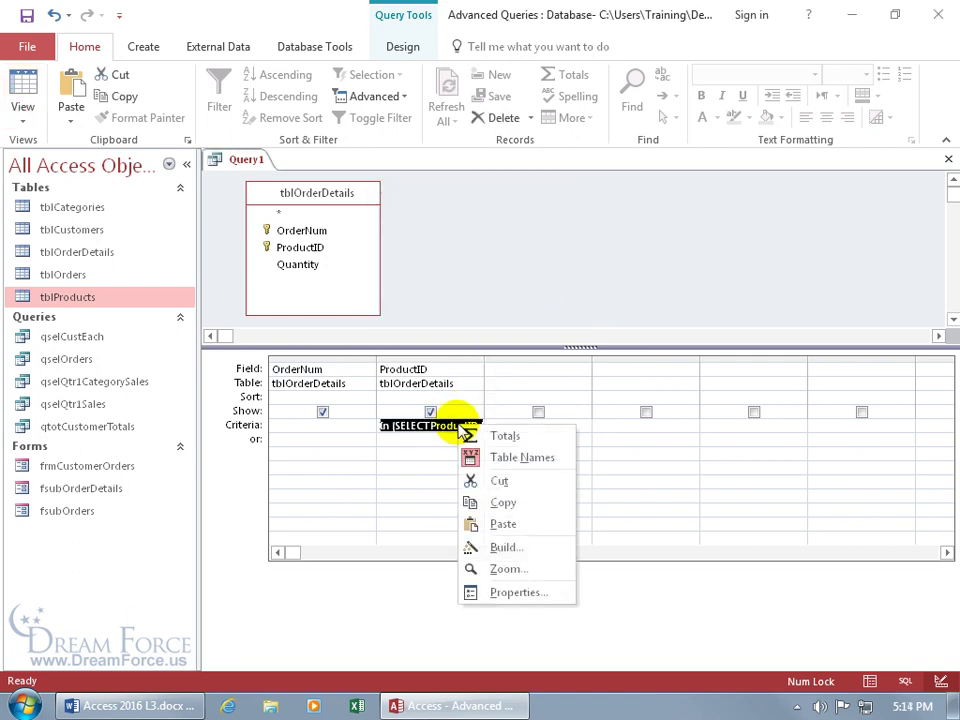
left_click(507, 569)
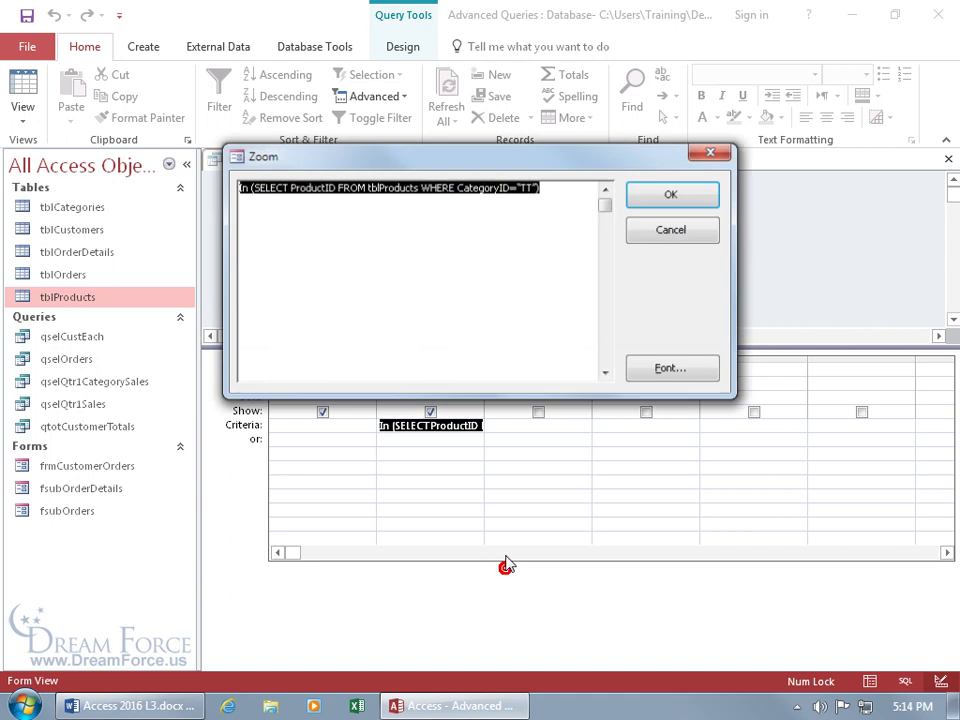
left_click(528, 189)
double_click(518, 188)
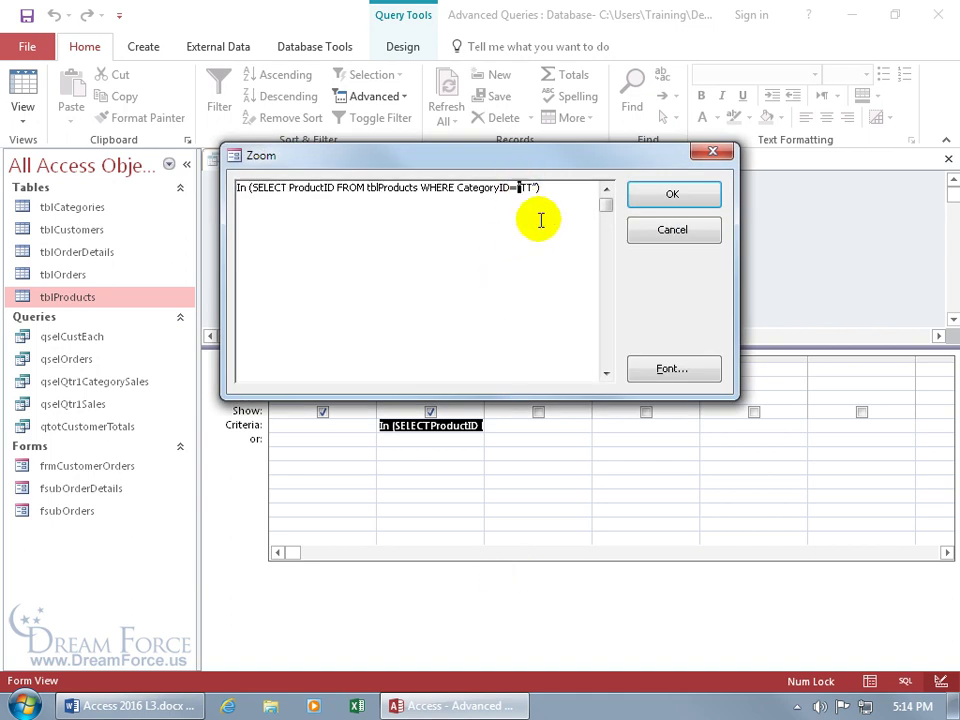
type("\"")
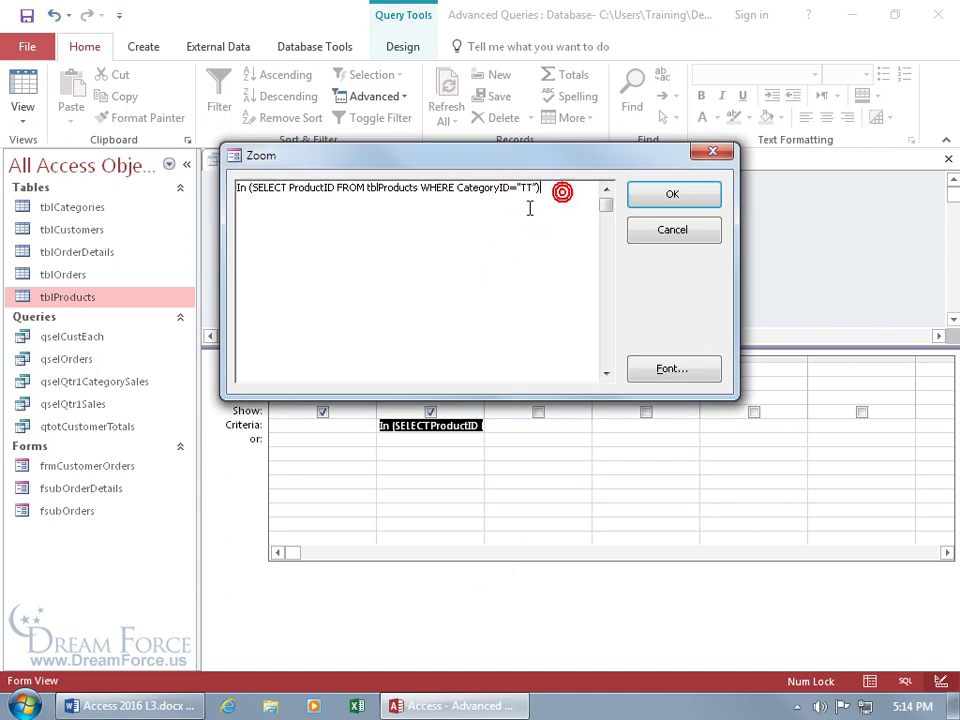
double_click(536, 189)
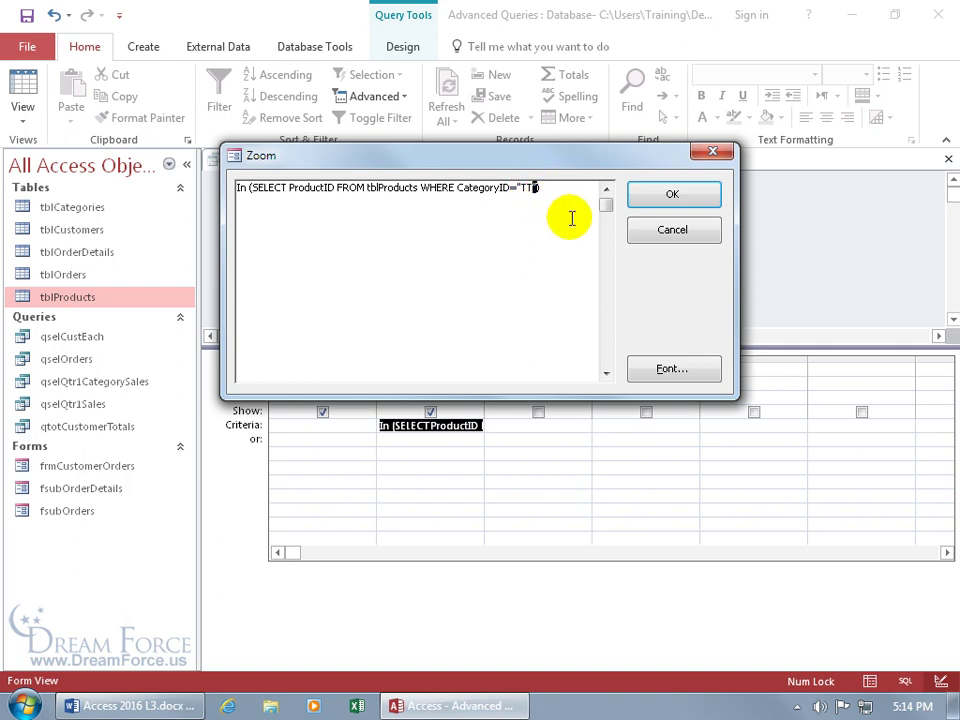
type("\")")
left_click(549, 190)
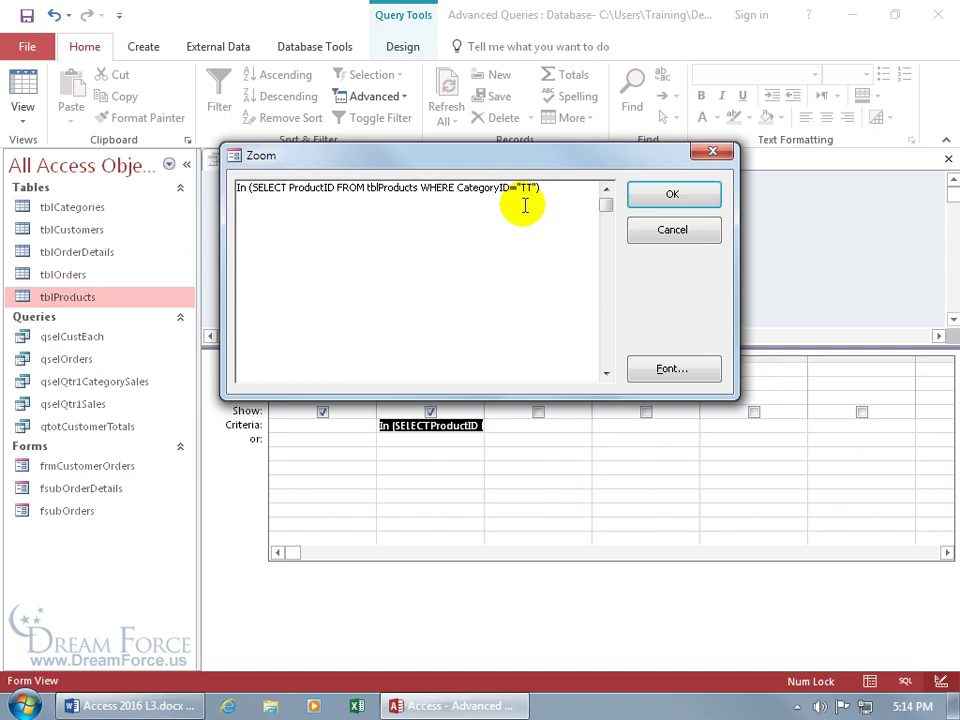
left_click(650, 192)
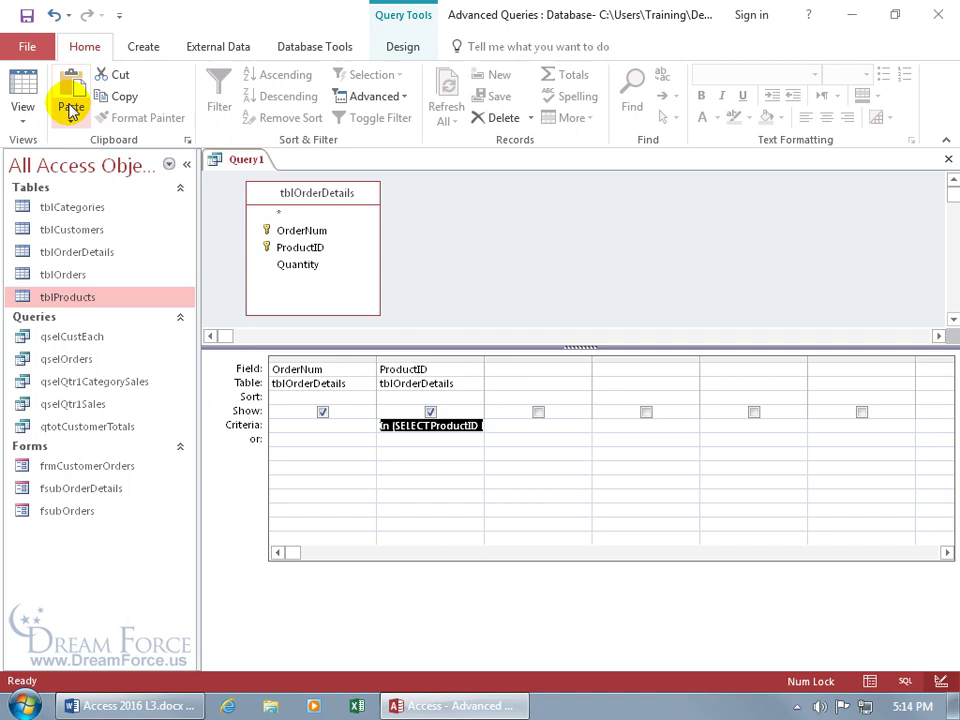
View the query results in Datasheet view and check their product IDs against the tblProducts table
left_click(24, 88)
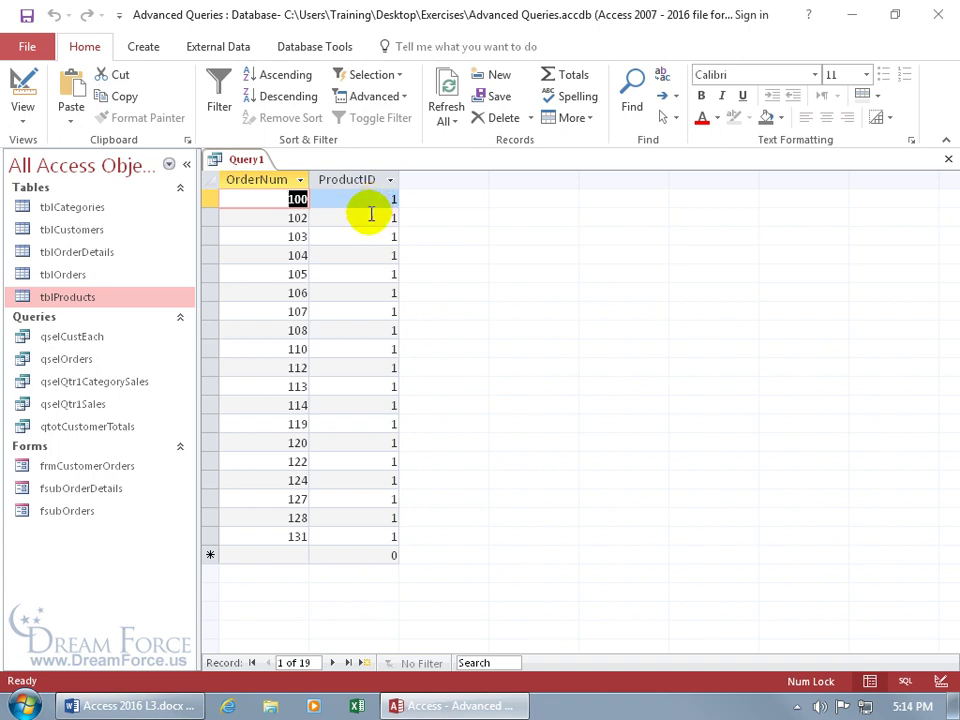
double_click(86, 299)
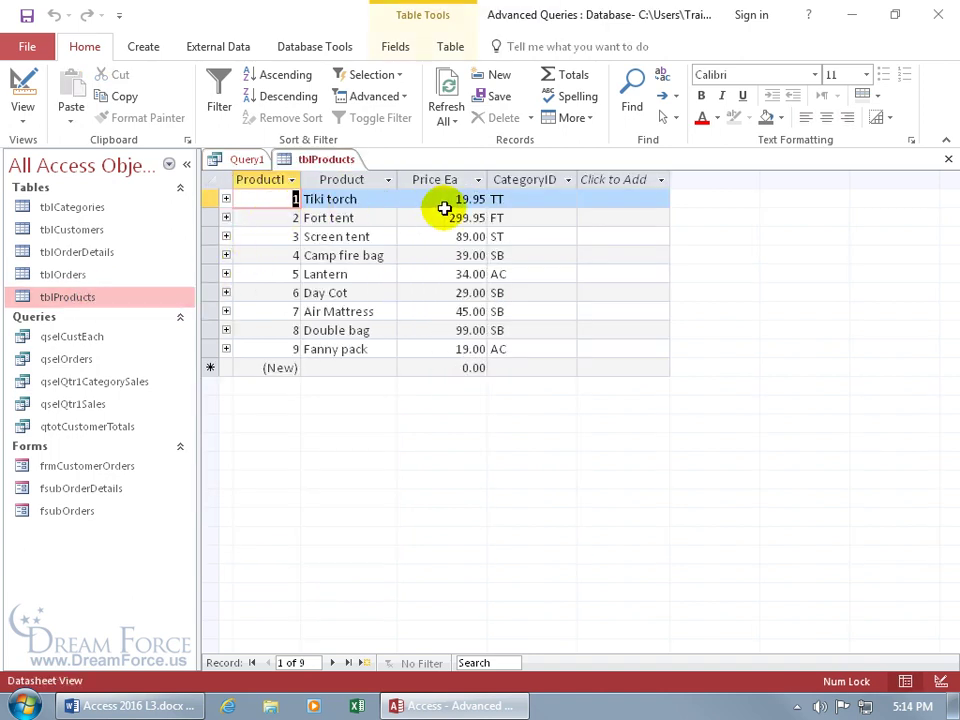
left_click(948, 160)
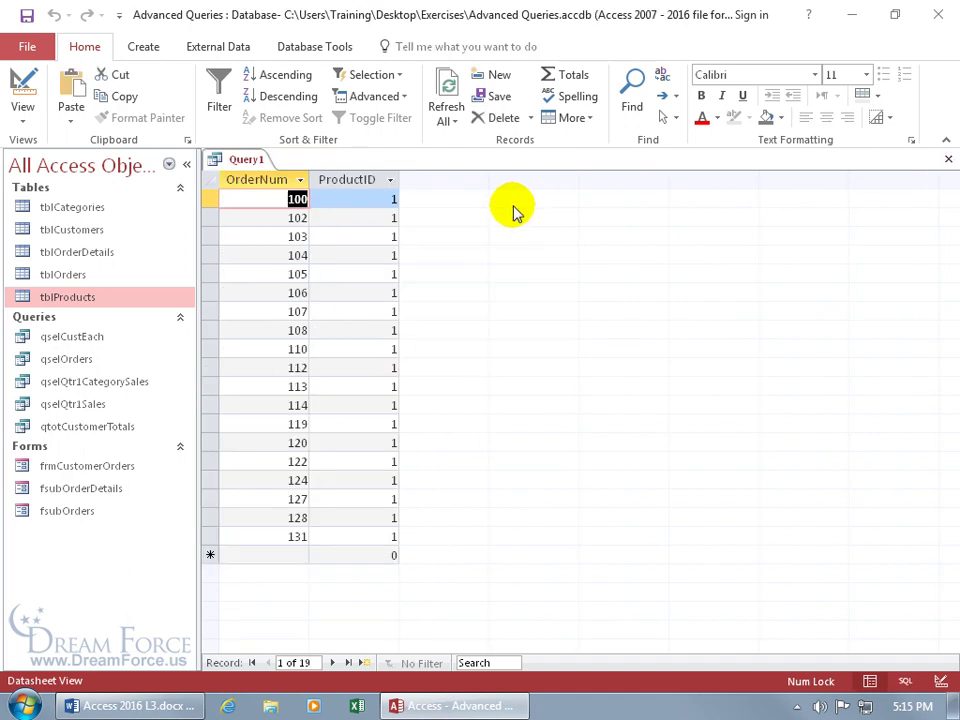
Delete the criteria row containing the subquery in Design view and view the unfiltered query results
right_click(252, 160)
left_click(300, 241)
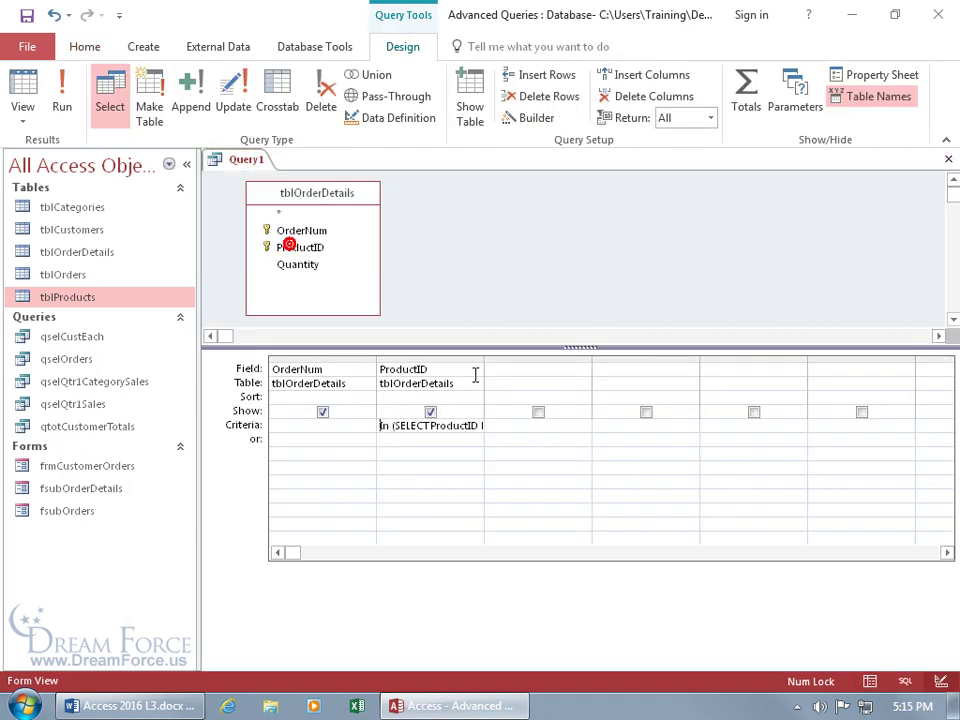
left_click(270, 425)
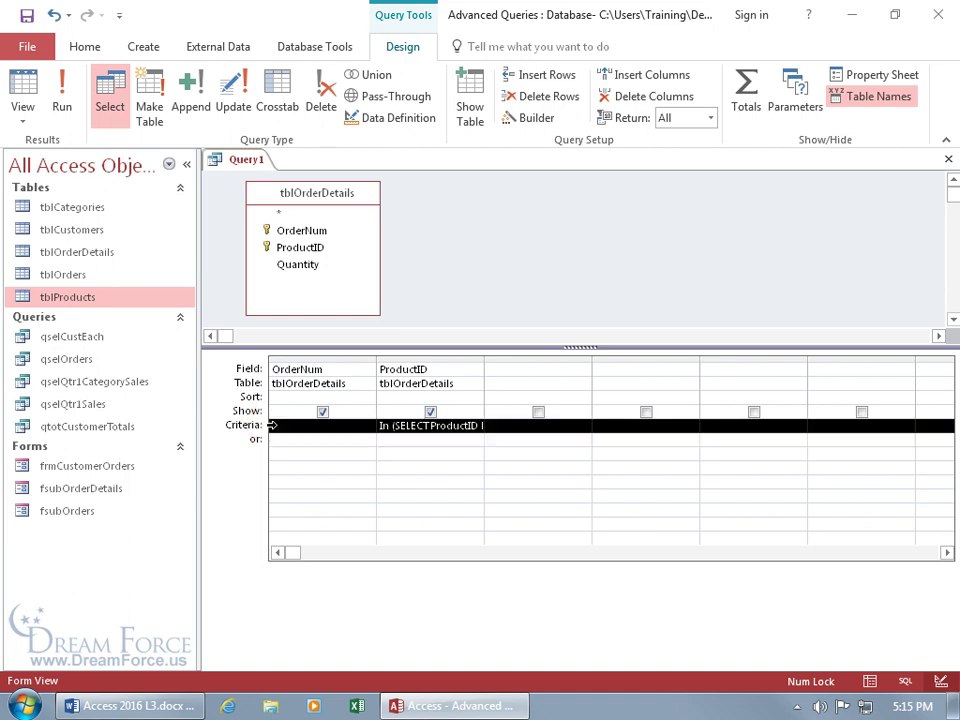
key("Delete")
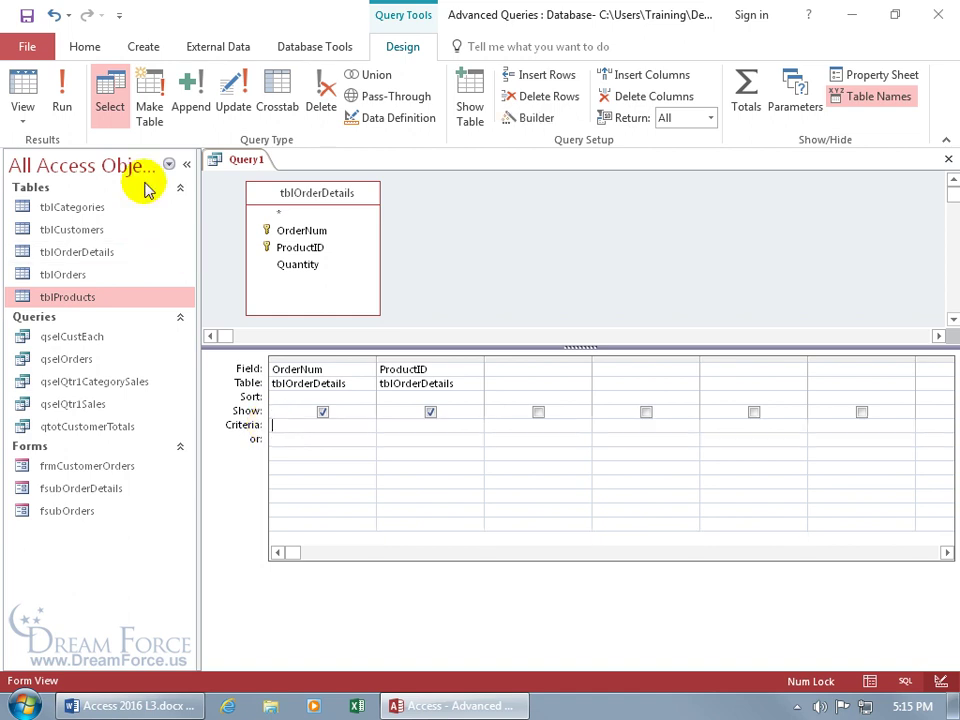
left_click(22, 90)
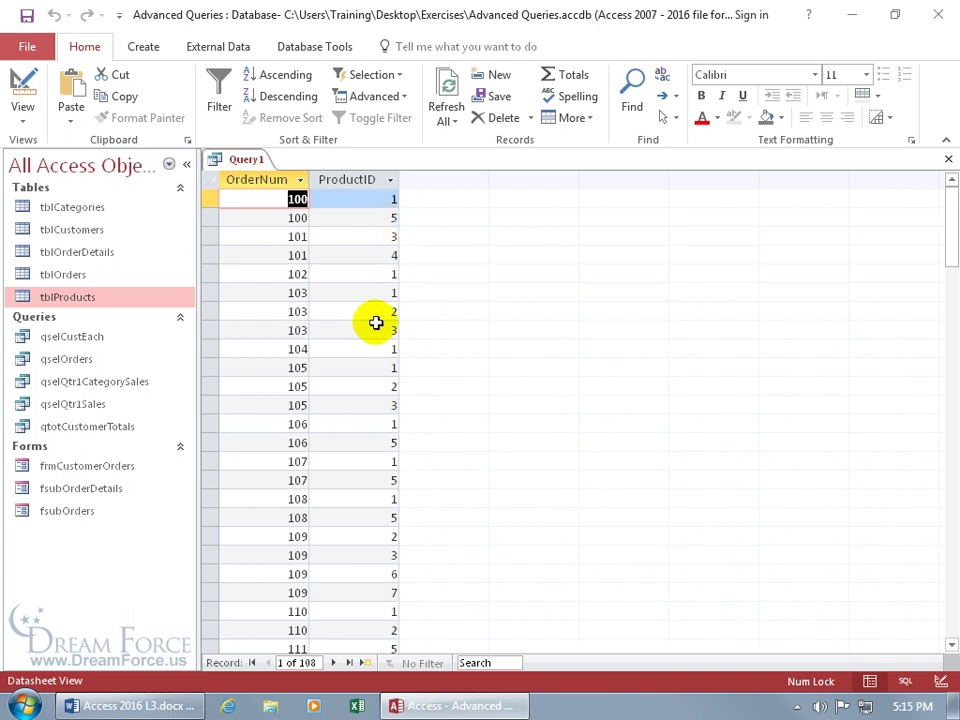
Add the tblProducts table to the query design and place its CategoryID field in the next grid column
left_click(22, 88)
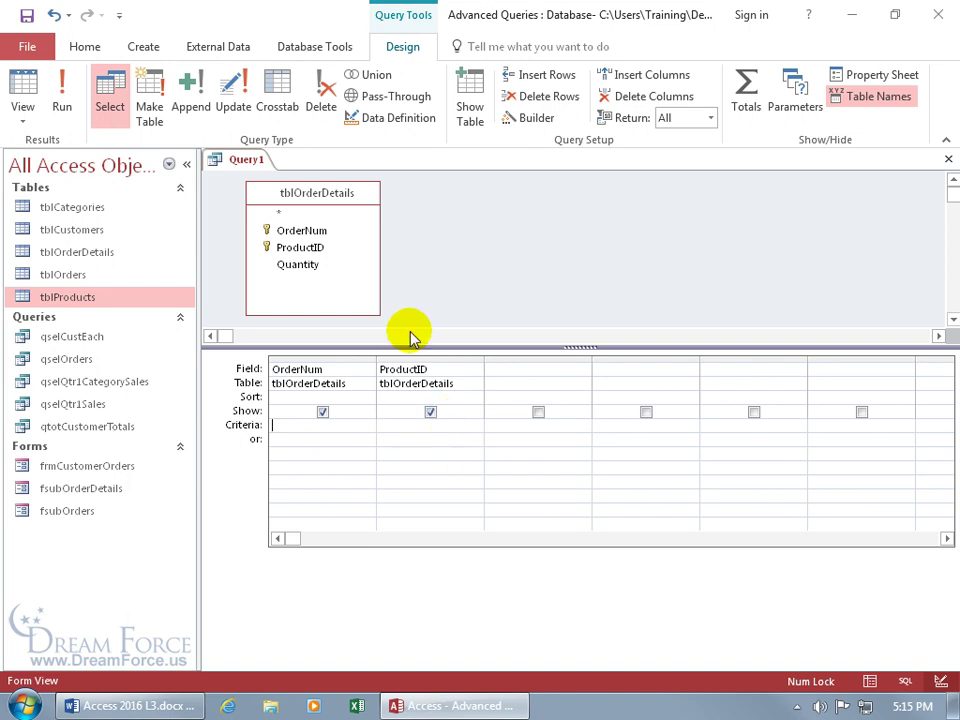
right_click(456, 249)
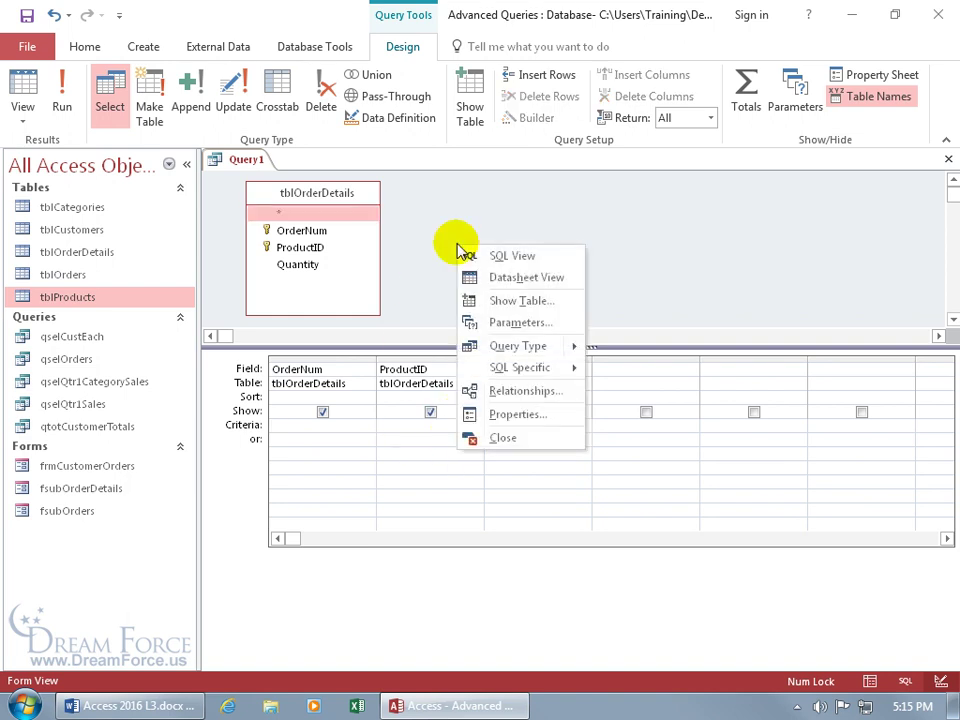
left_click(495, 302)
double_click(390, 328)
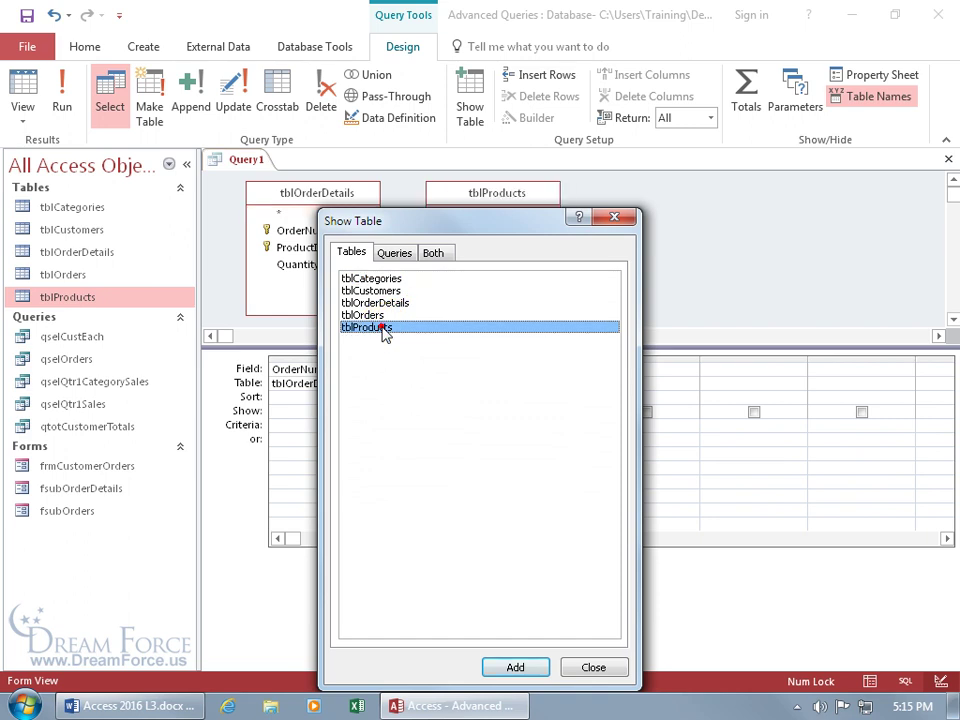
left_click(613, 218)
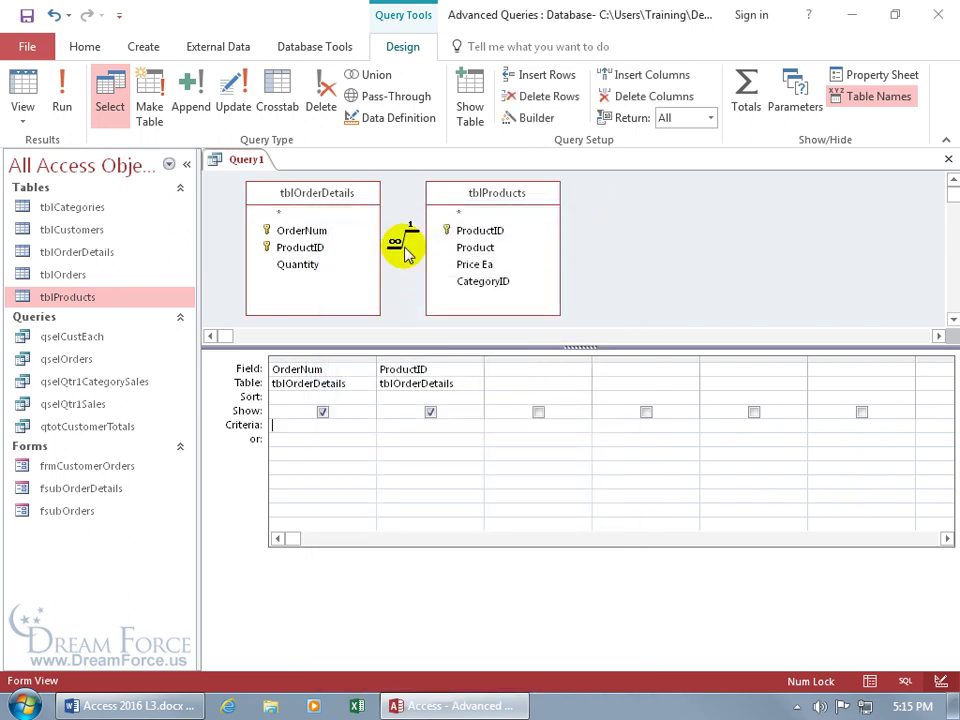
double_click(487, 282)
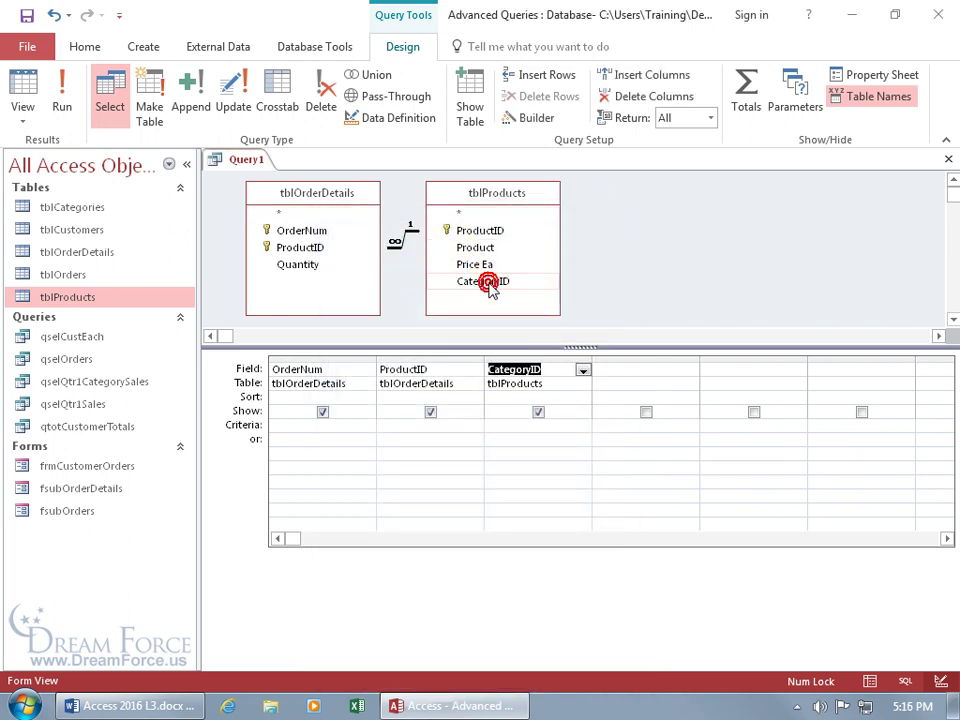
Set the CategoryID criterion to "tt", view the query results in Datasheet view, and return to Design view
left_click(521, 425)
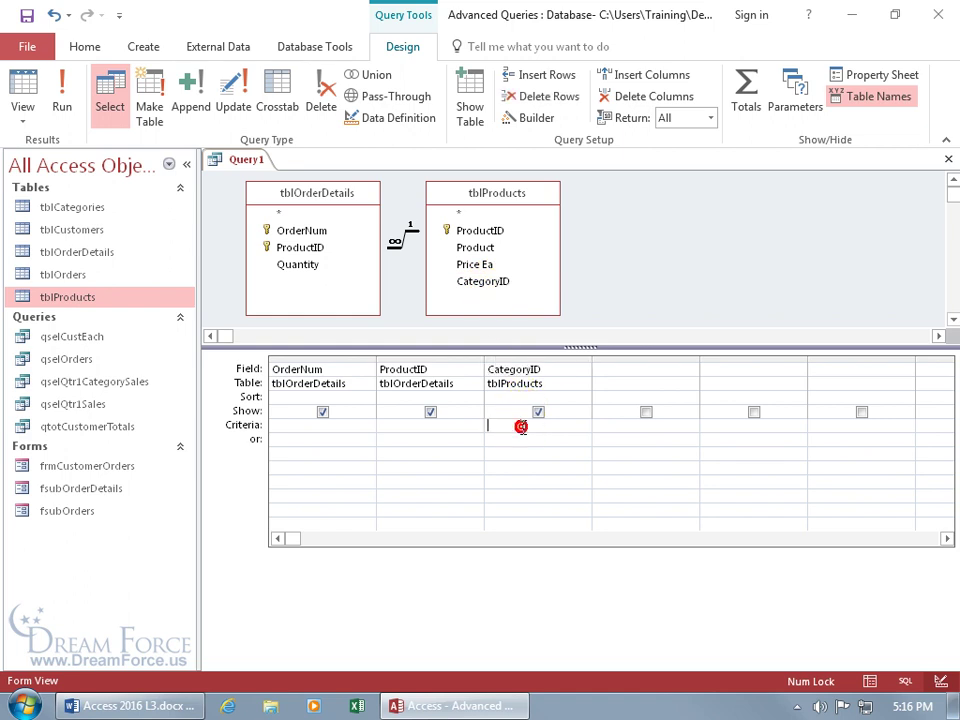
type("tt")
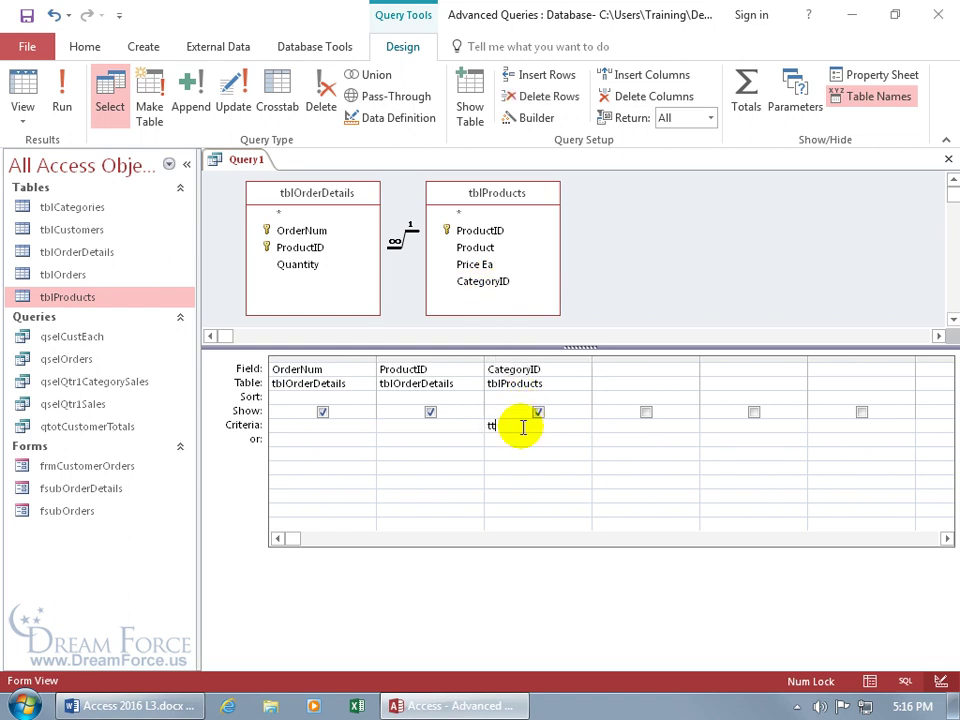
key("Tab")
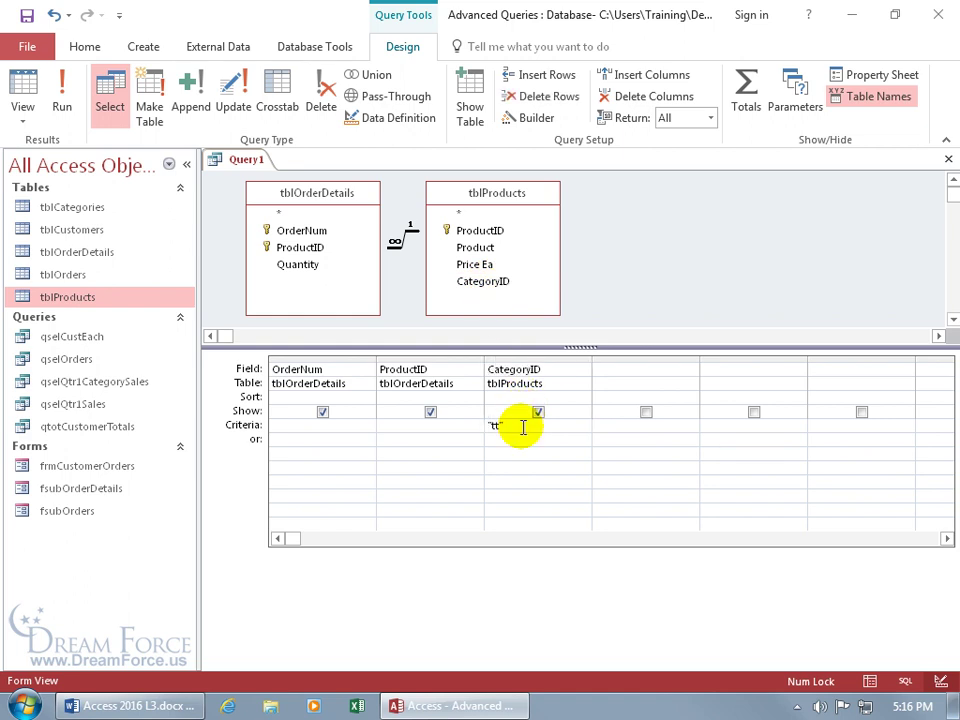
left_click(20, 88)
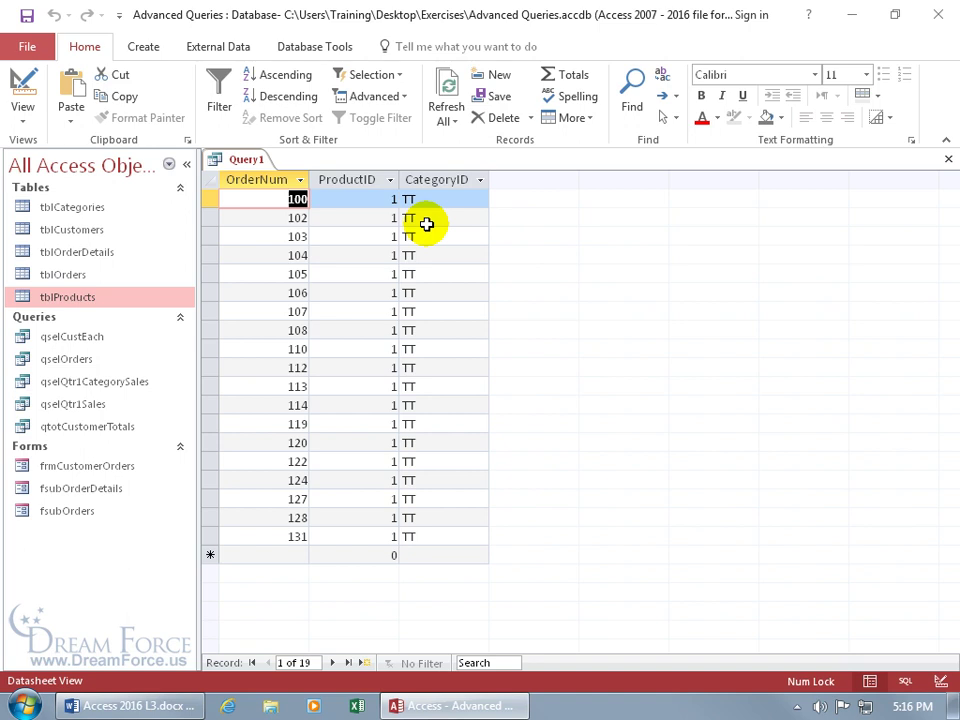
left_click(23, 92)
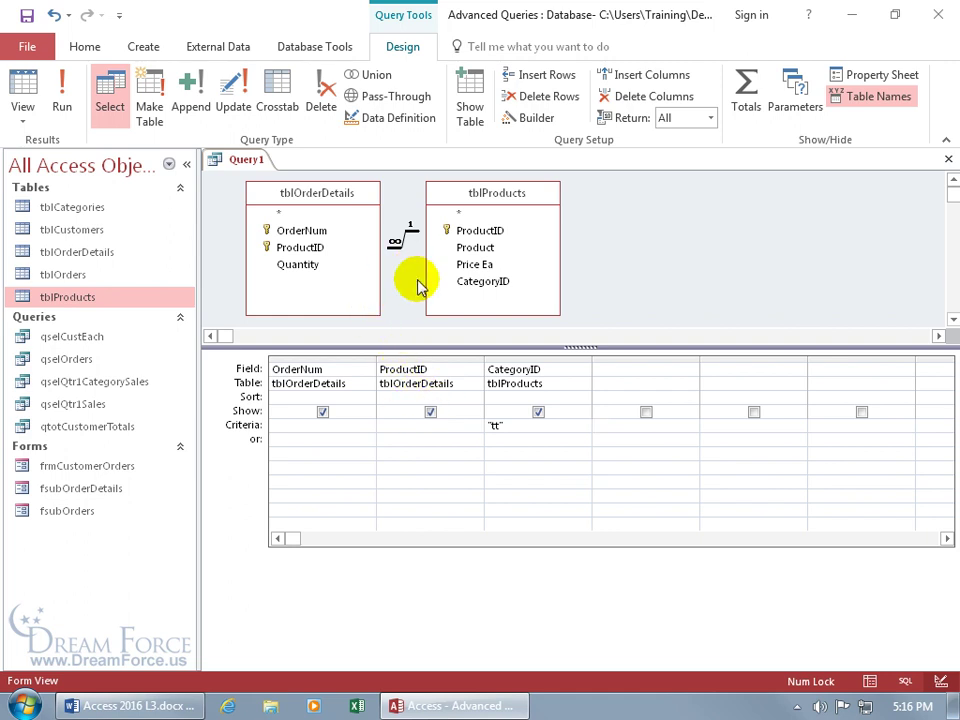
left_click(459, 289)
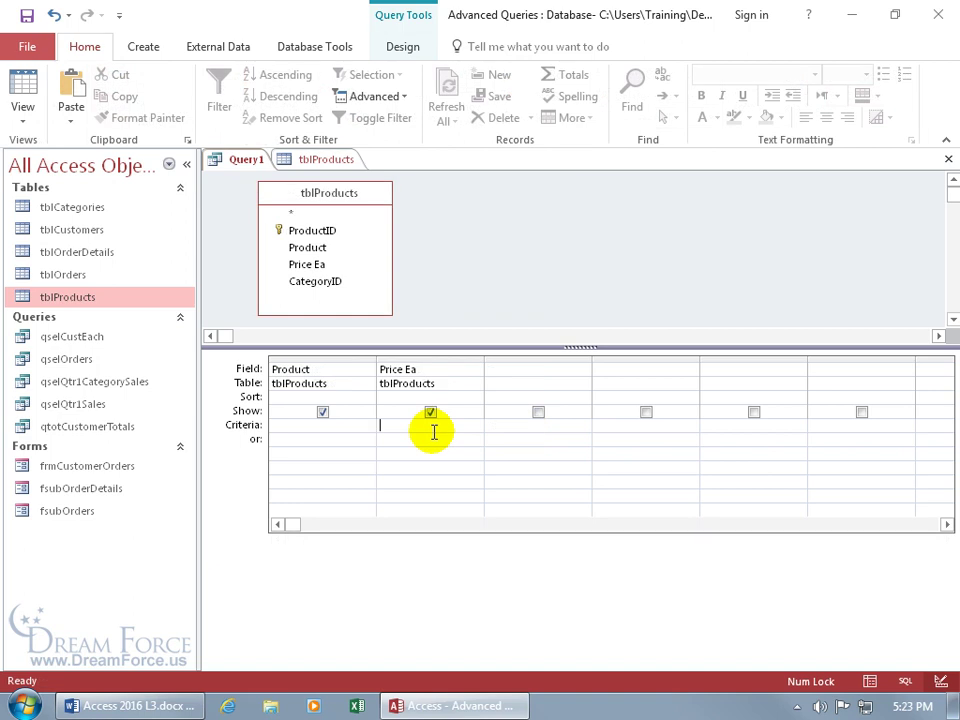
View the unfiltered Product and Price Ea query results in Datasheet view, then return to Design view
left_click(434, 430)
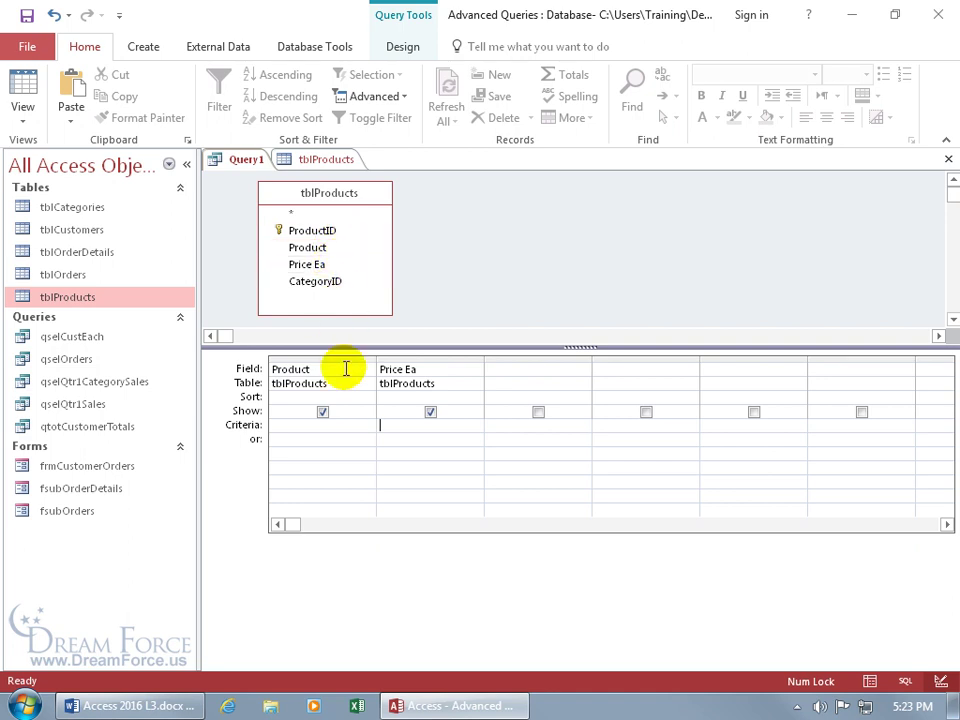
left_click(22, 92)
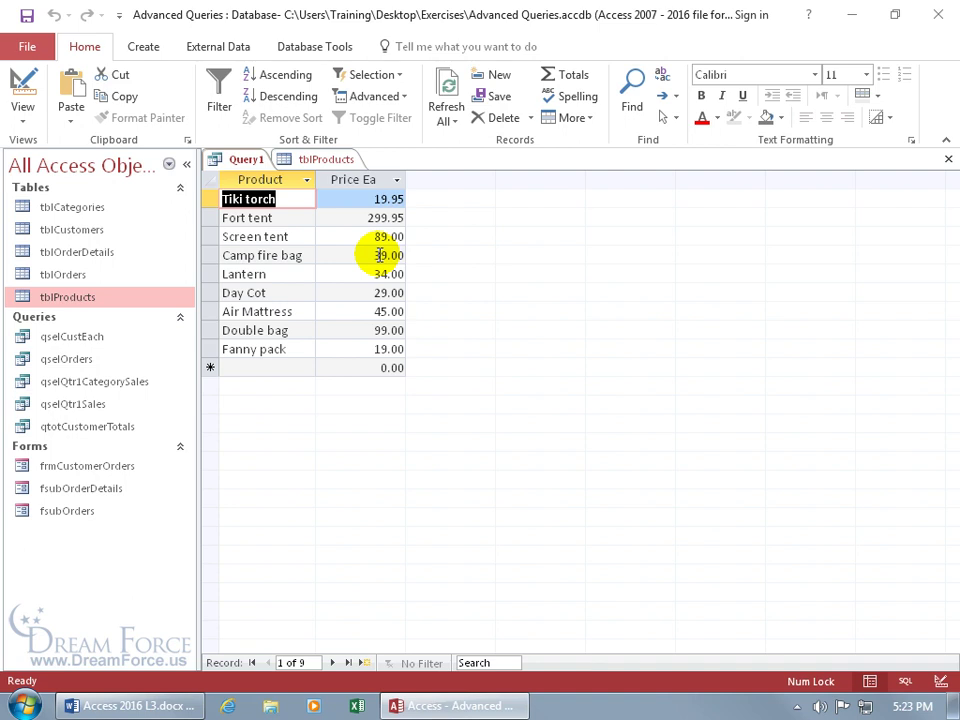
right_click(248, 162)
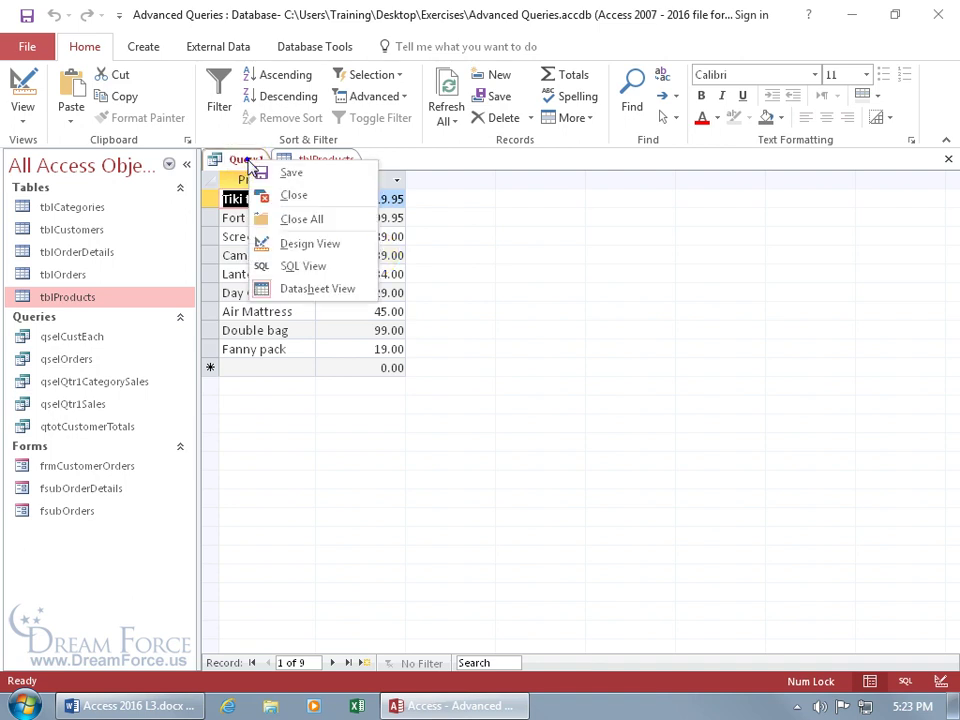
left_click(295, 243)
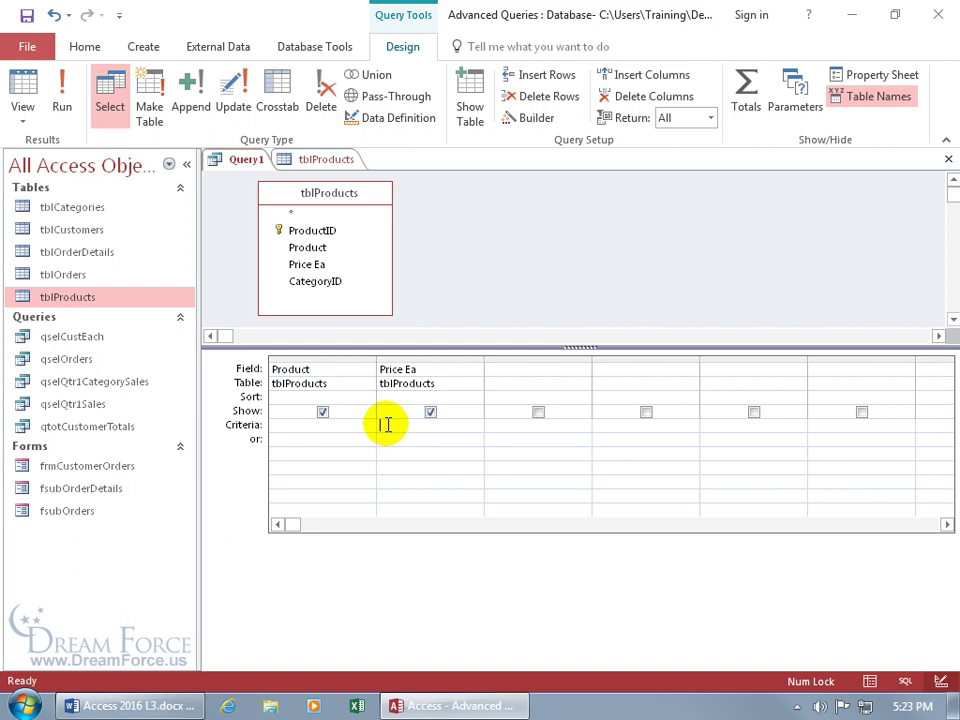
Enter <=(SELECT[price ea] FROM [tblProducts] WHERE [Product]="camp fire bag") as the Price Ea criterion using the Zoom box and view the query results
right_click(393, 428)
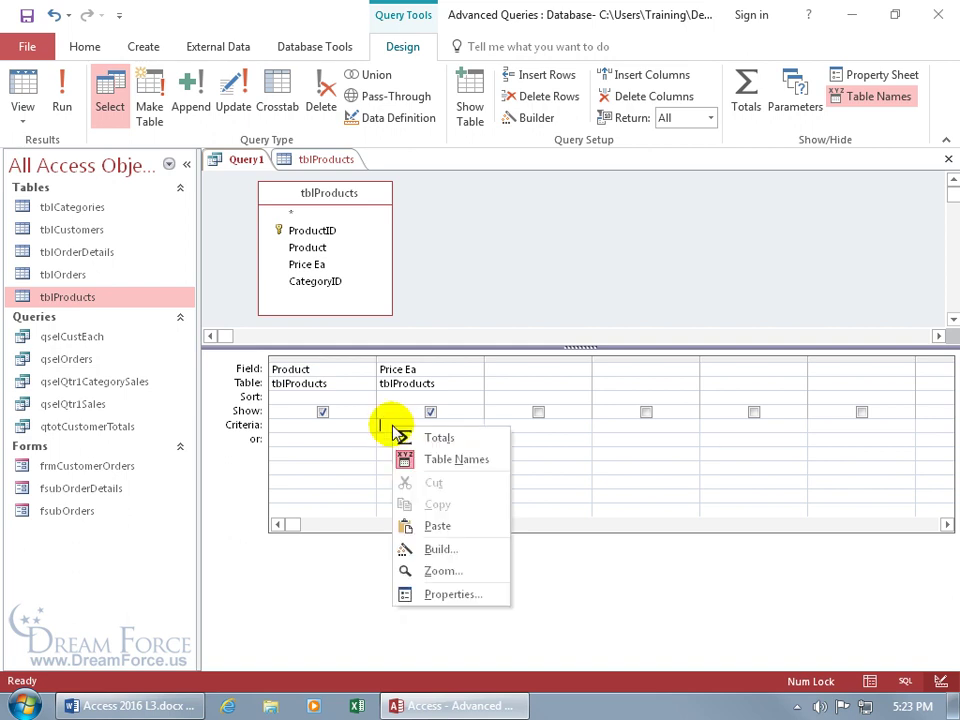
left_click(446, 571)
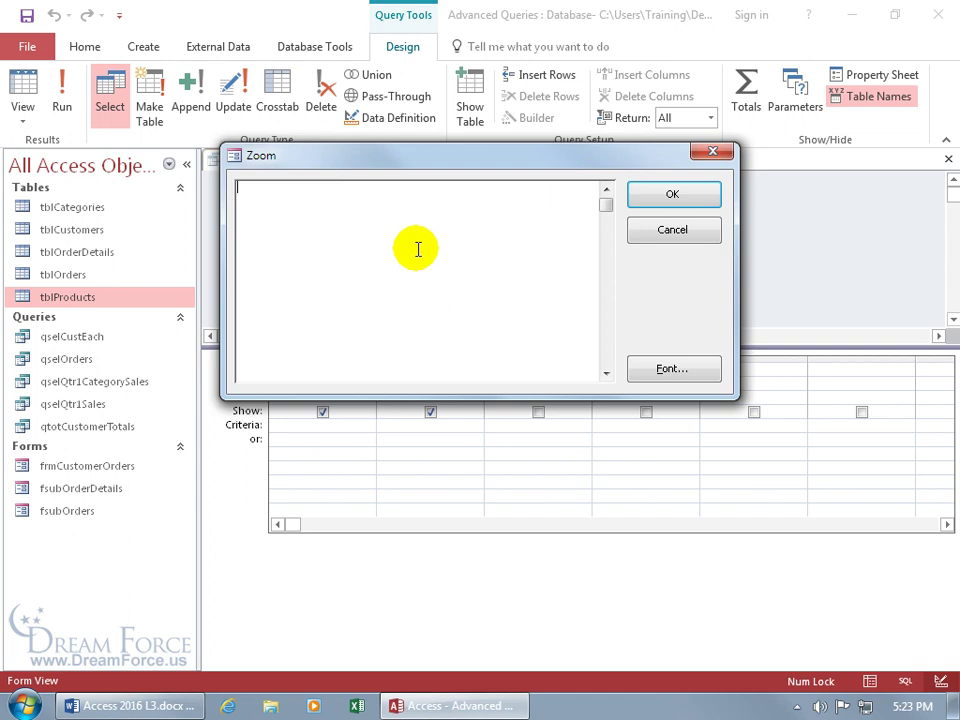
type("<=(SELECT[price ea] FROM [tblProducts] WHERE [Product]=\"camp fire bag\")")
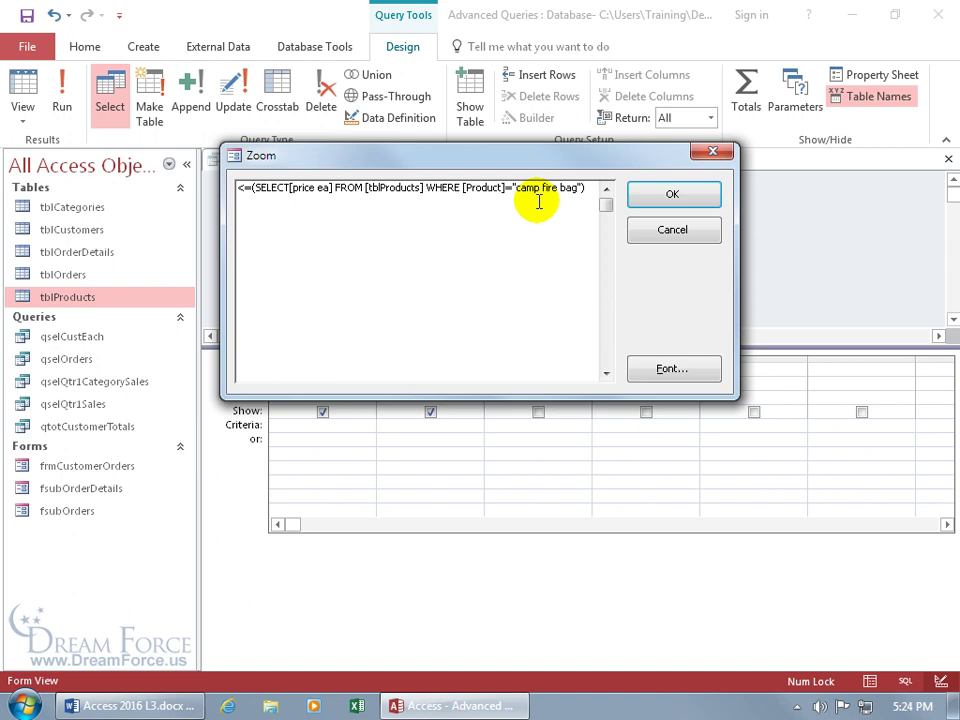
left_click(511, 188)
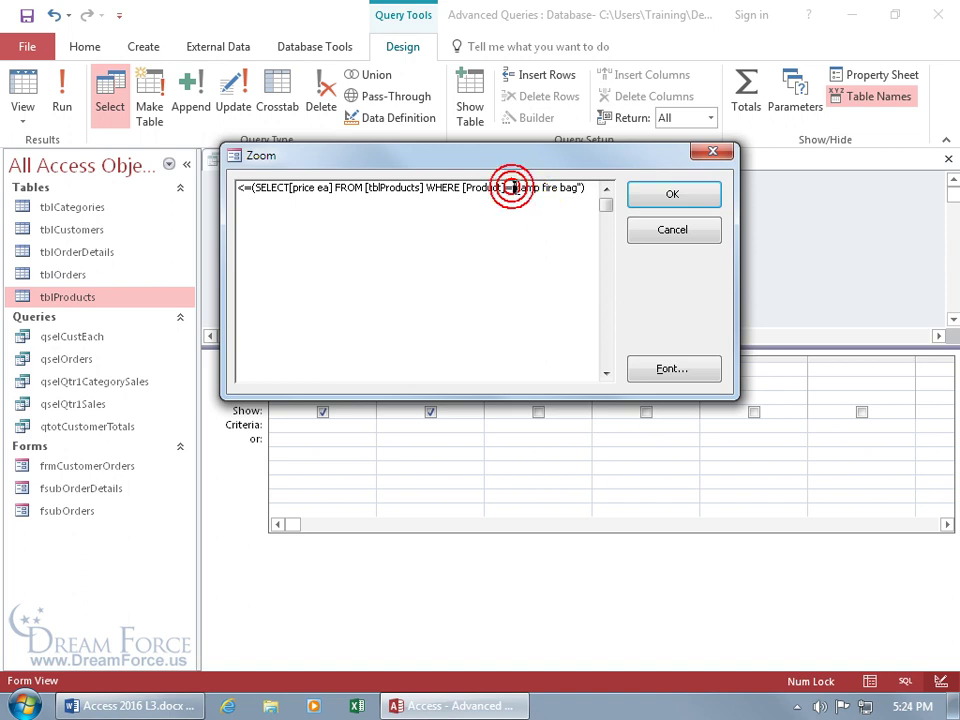
left_click_drag(513, 188, 576, 188)
left_click(577, 188)
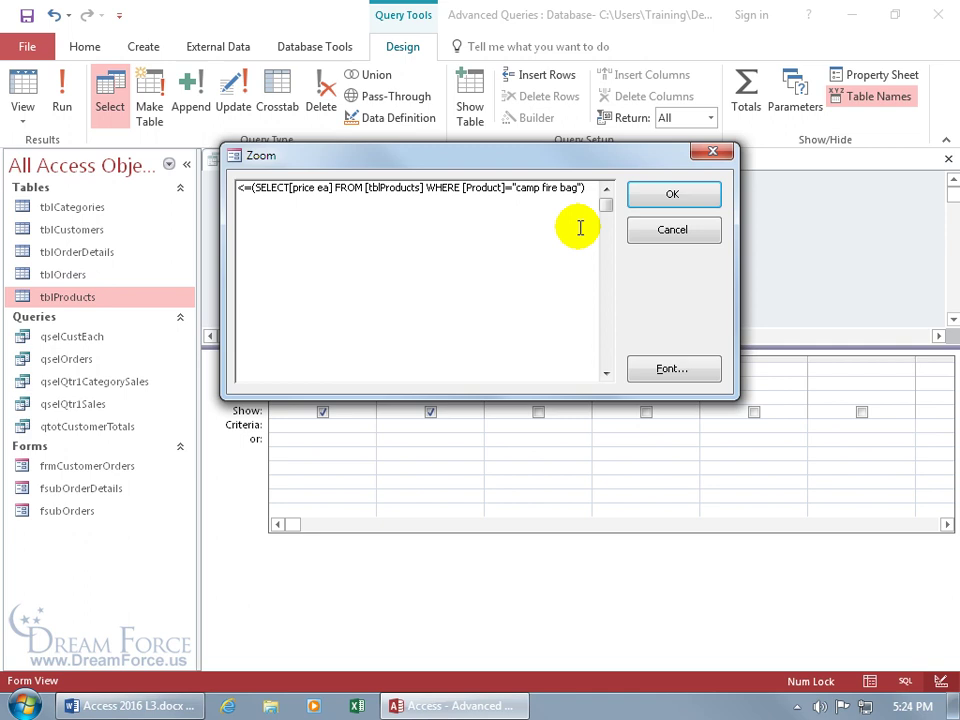
left_click(636, 196)
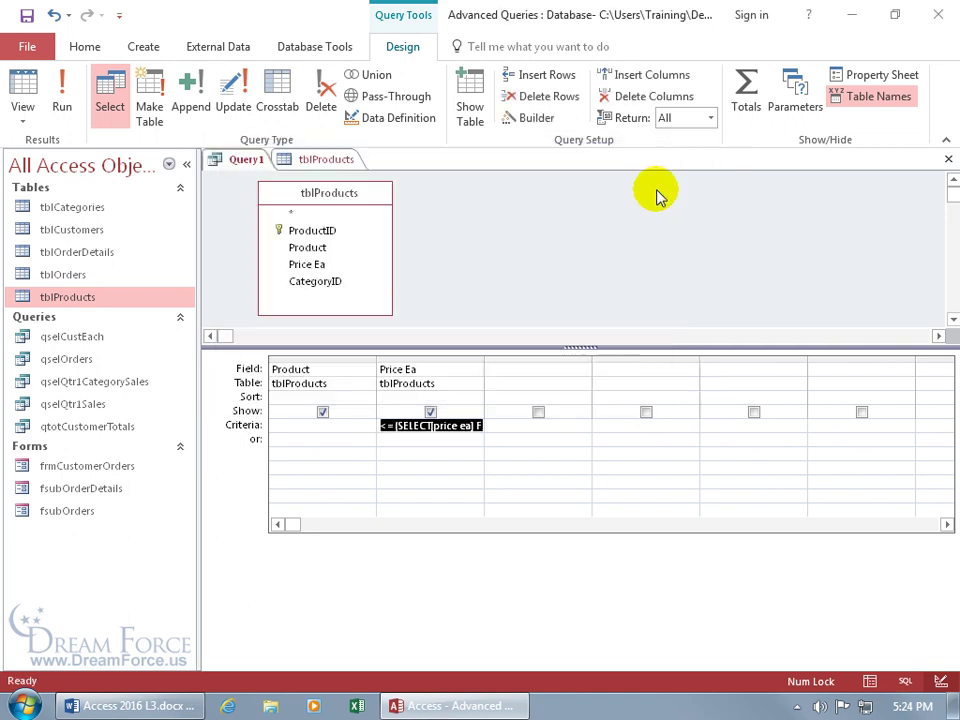
left_click(26, 88)
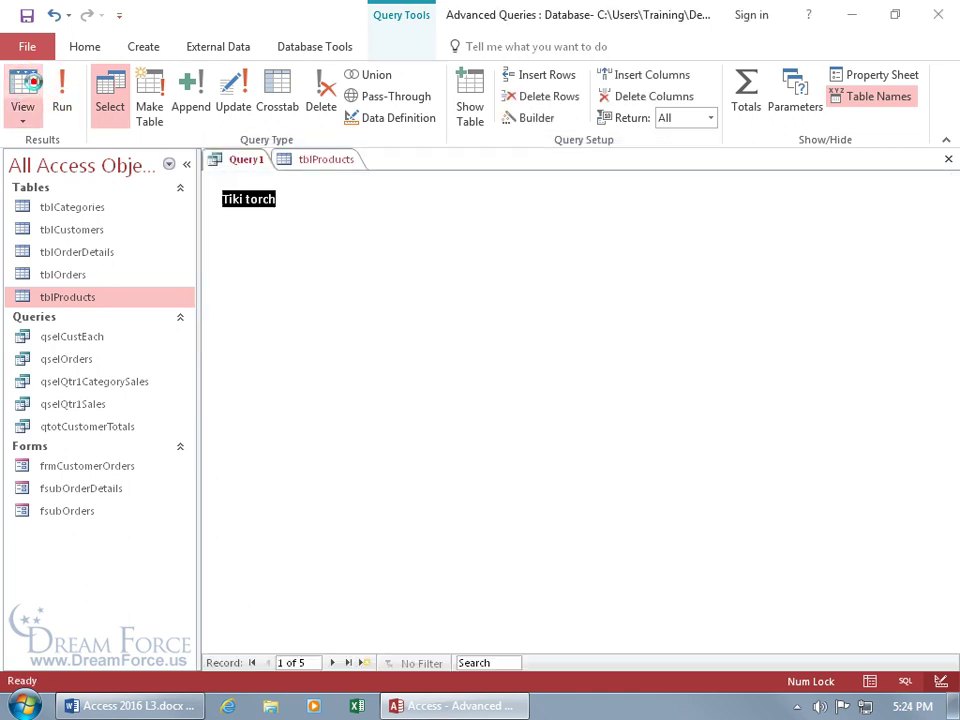